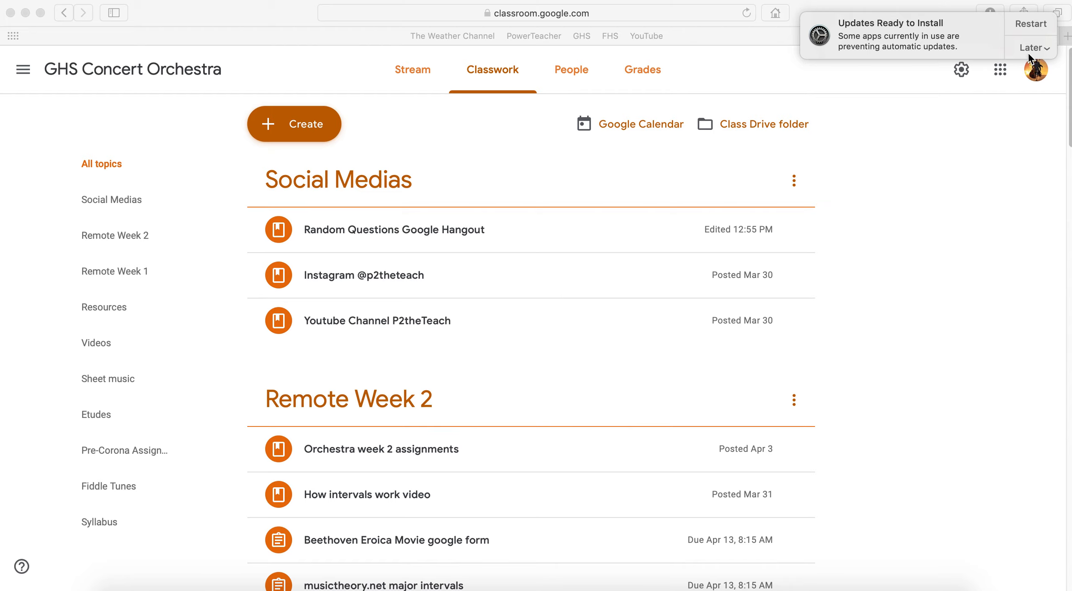
# Postpone the macOS update with Remind Me Tomorrow so Classwork is unobstructed
pyautogui.click(1034, 48)
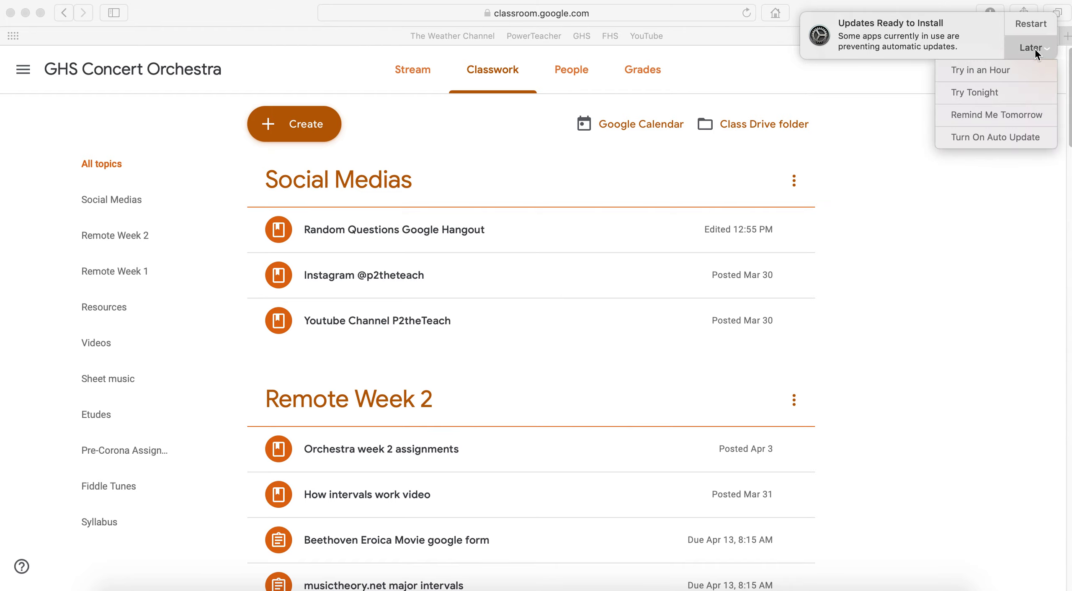
pyautogui.click(975, 117)
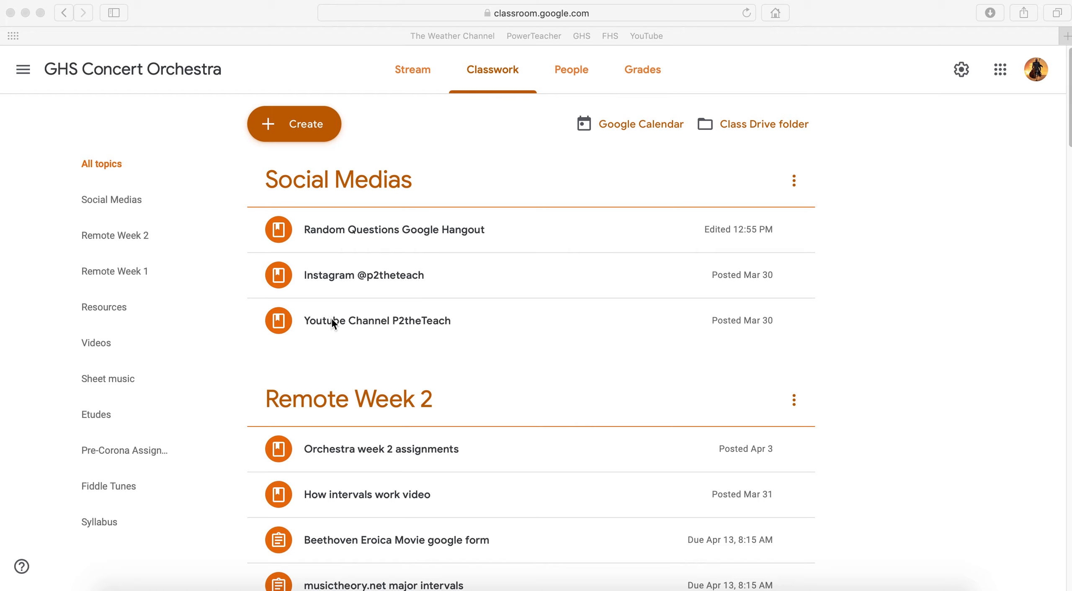
pyautogui.click(391, 243)
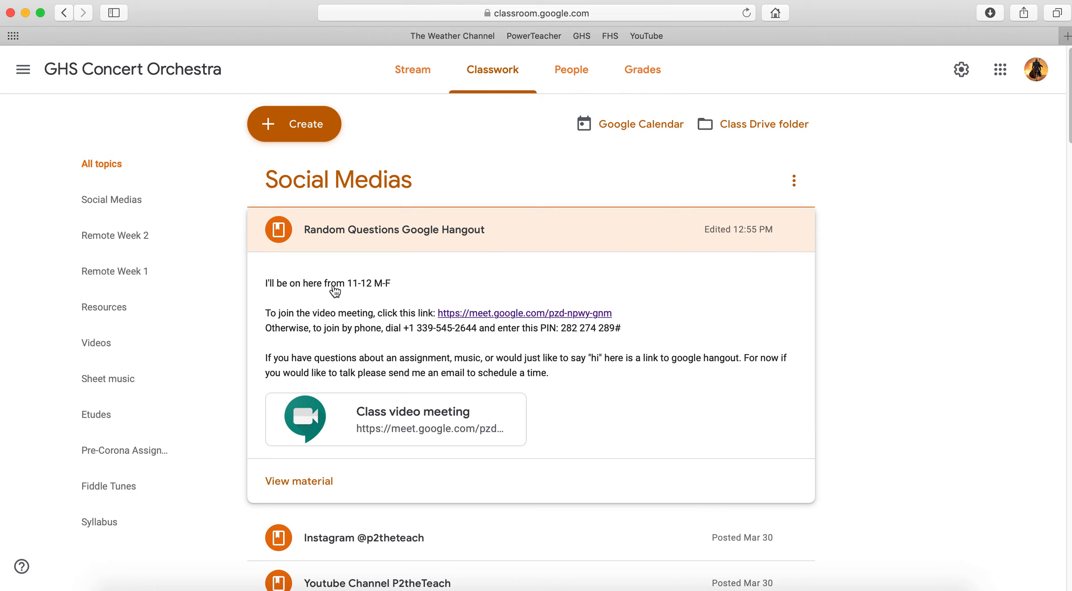
pyautogui.click(511, 244)
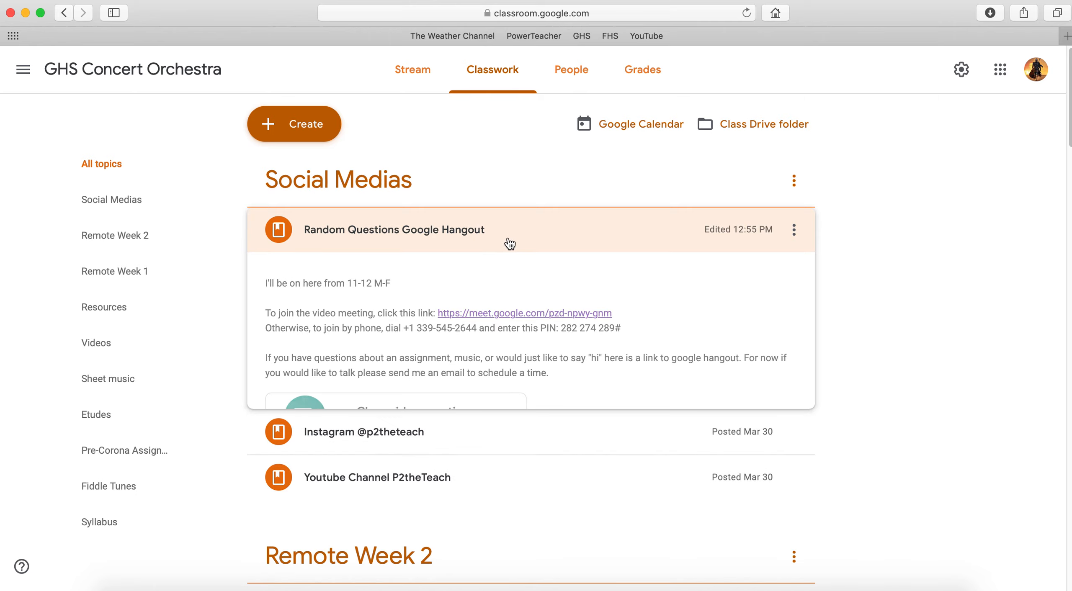
pyautogui.scroll(-5, 559, 358)
pyautogui.scroll(-5, 559, 358)
pyautogui.scroll(-8, 559, 358)
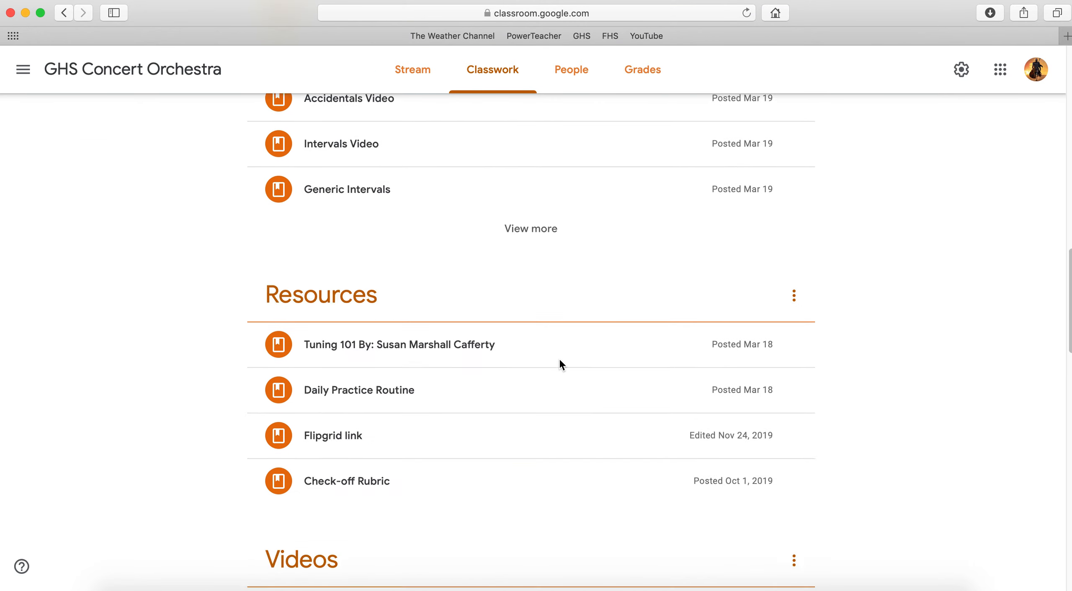
pyautogui.scroll(-5, 559, 357)
pyautogui.scroll(4, 558, 357)
pyautogui.scroll(-2, 558, 358)
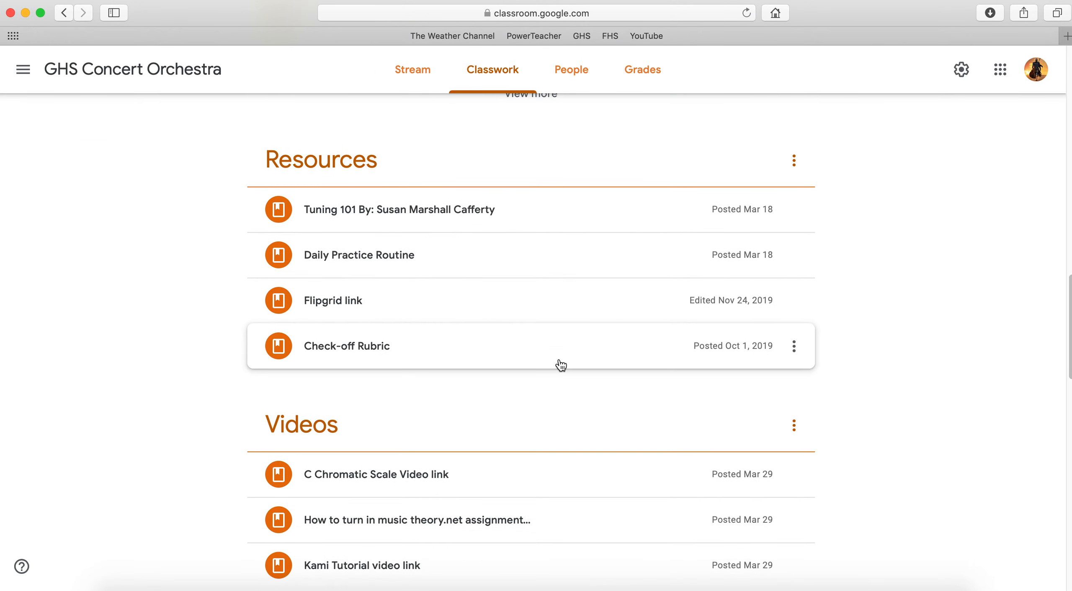
pyautogui.scroll(-4, 561, 365)
pyautogui.scroll(-2, 561, 366)
pyautogui.scroll(6, 561, 365)
pyautogui.scroll(1, 561, 365)
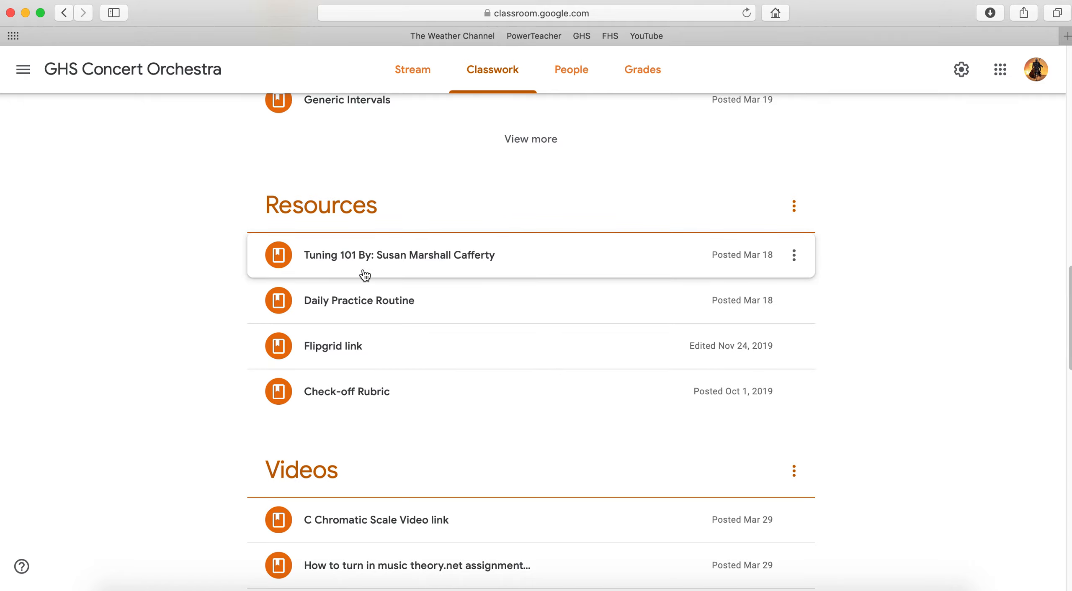
pyautogui.scroll(-3, 385, 294)
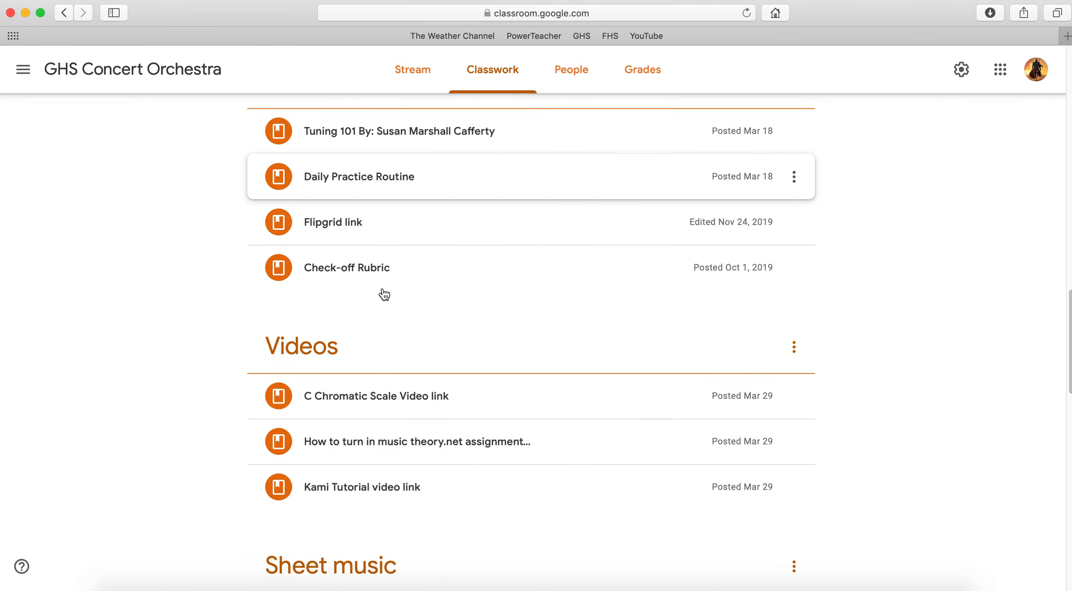
pyautogui.scroll(-3, 384, 294)
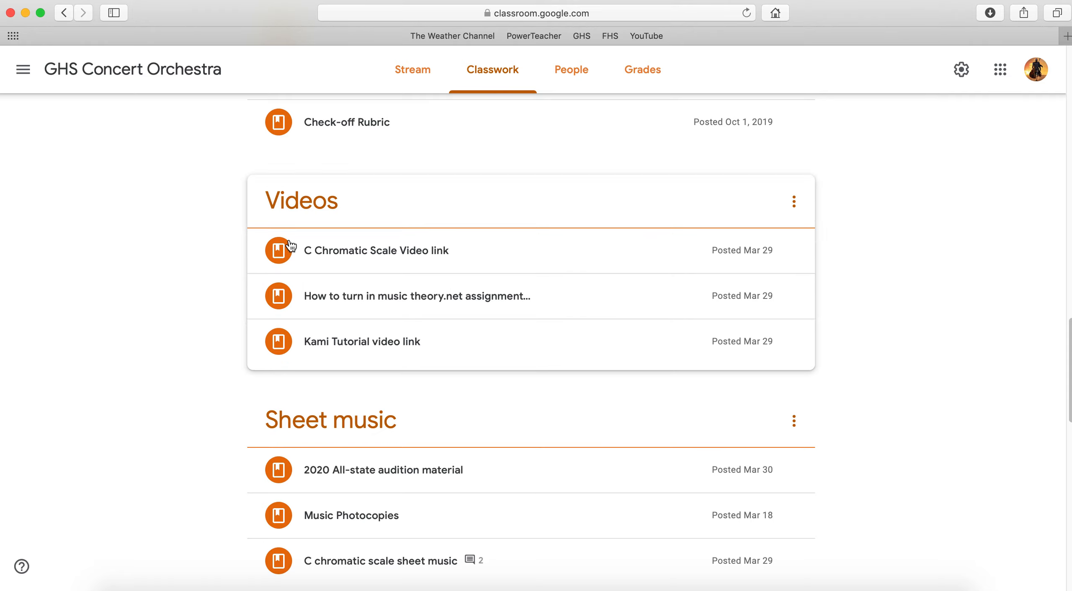
pyautogui.scroll(-4, 421, 380)
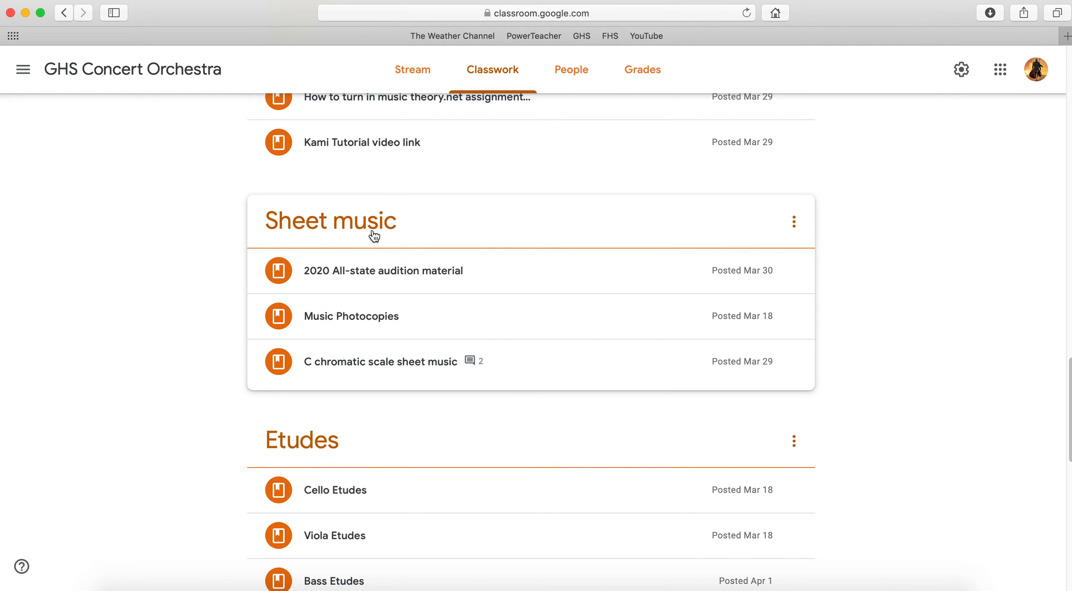
pyautogui.scroll(-3, 351, 406)
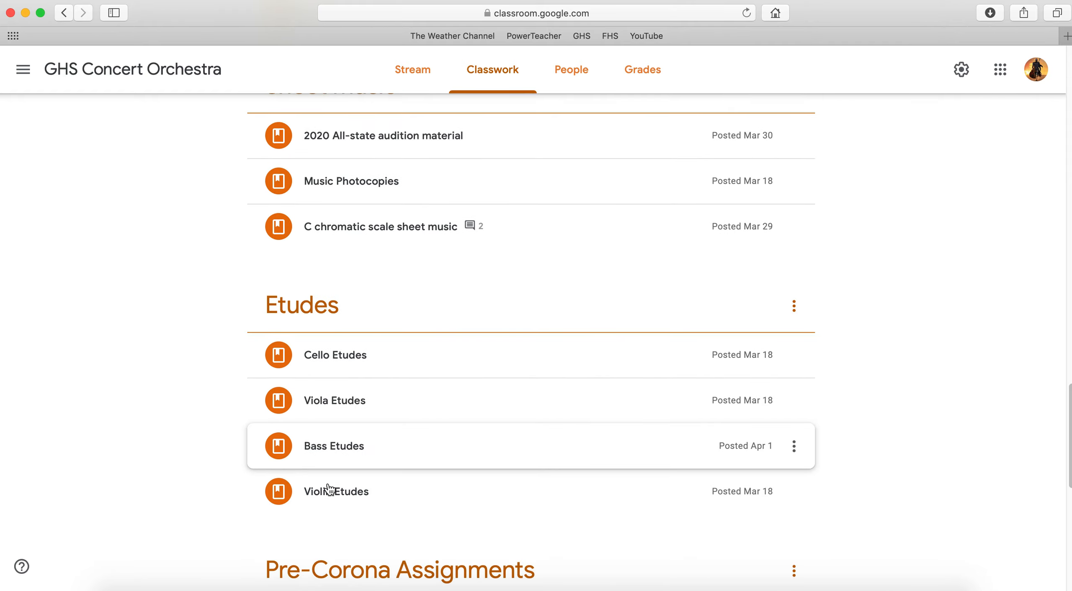
pyautogui.scroll(5, 399, 381)
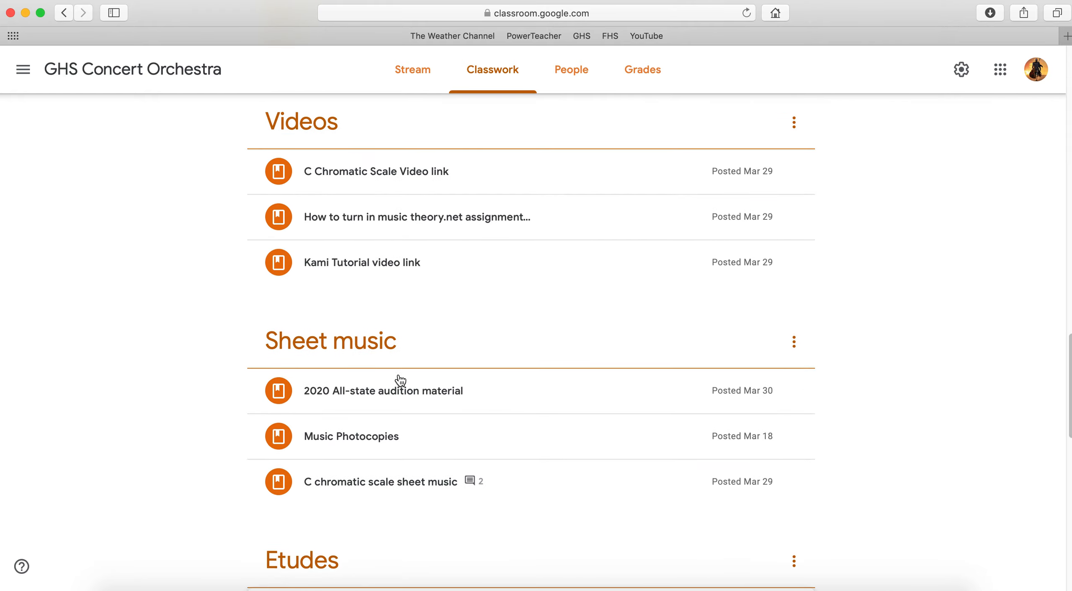
pyautogui.scroll(8, 399, 381)
pyautogui.scroll(2, 399, 382)
pyautogui.scroll(-4, 400, 381)
pyautogui.moveTo(381, 307)
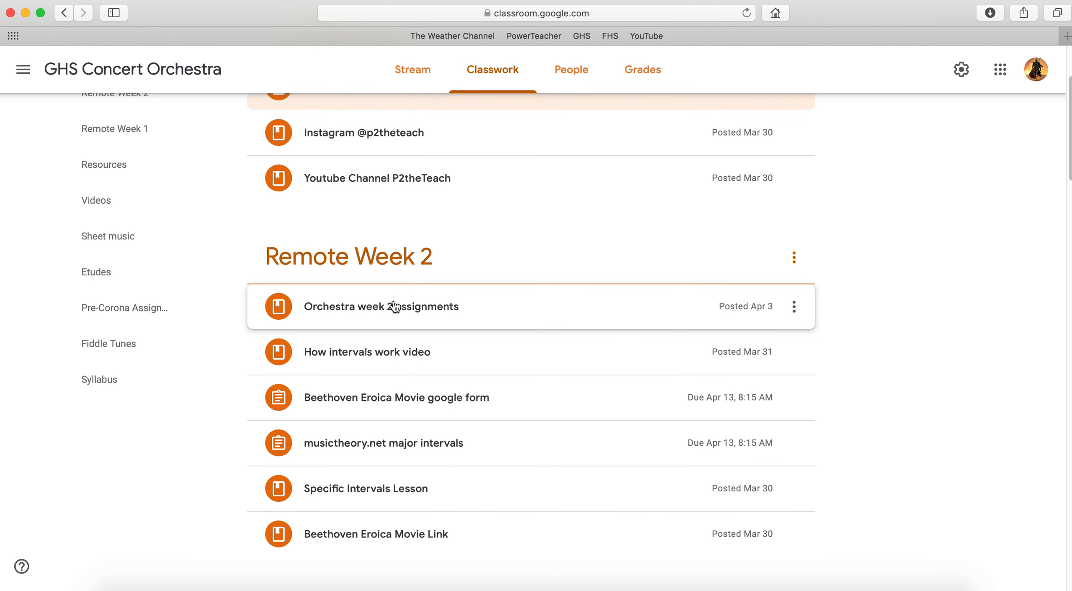
# Expand the Orchestra week 2 assignments post to reveal its attached Google Doc
pyautogui.click(393, 308)
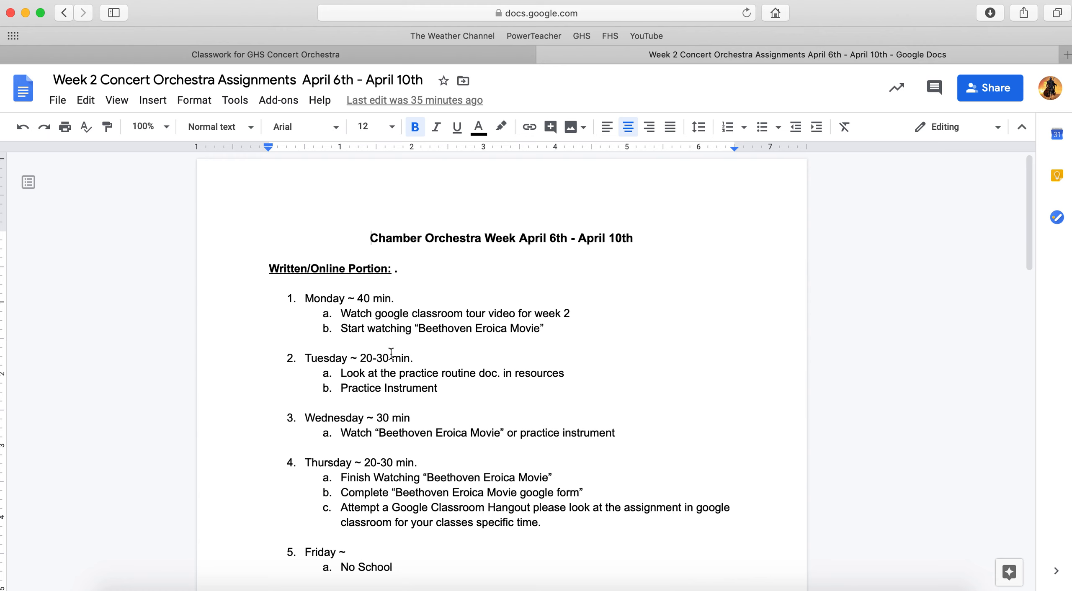
pyautogui.scroll(-3, 390, 355)
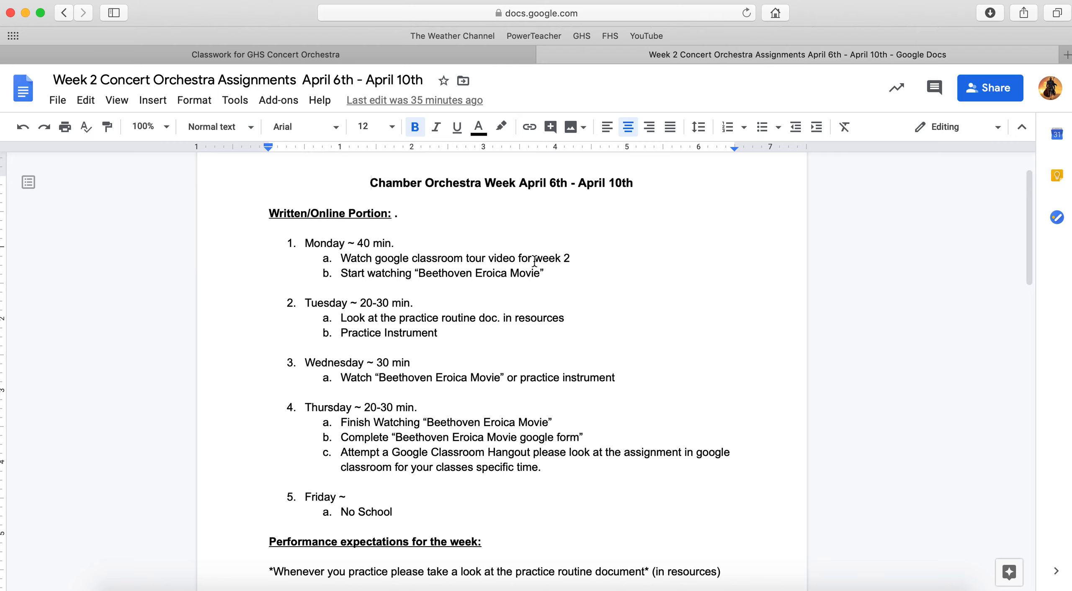
# Expand the Beethoven Eroica Movie Link post on Classwork, then return to the Week 2 assignments doc
pyautogui.click(390, 55)
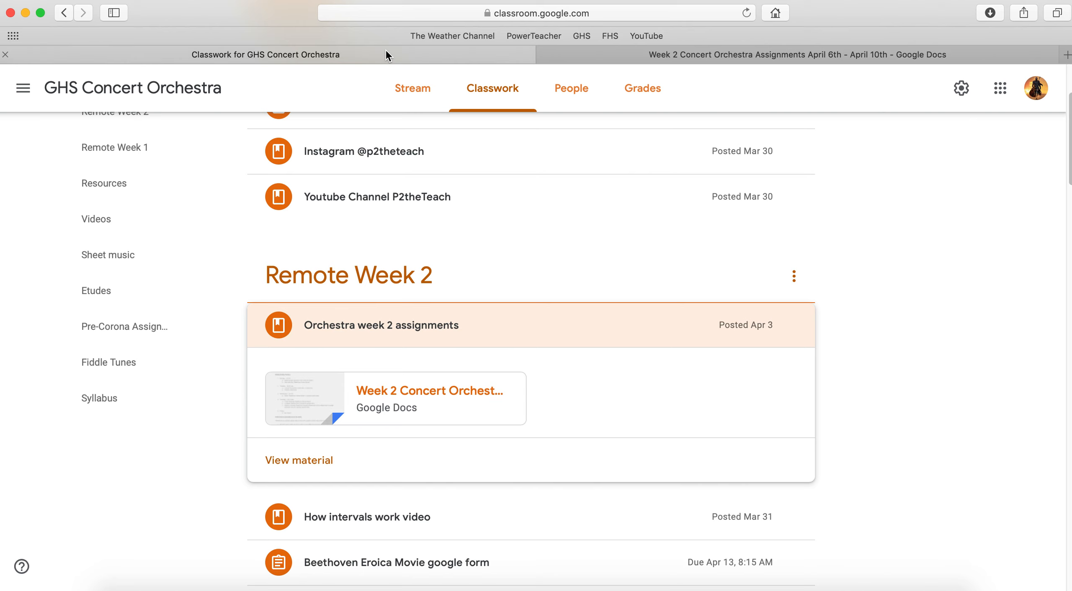
pyautogui.scroll(-5, 393, 283)
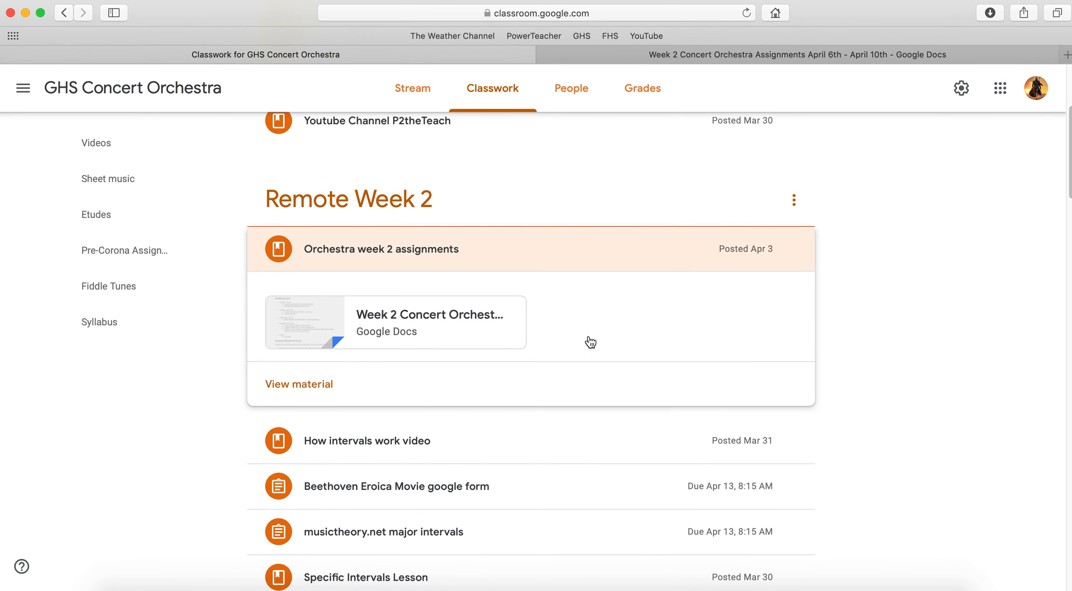
pyautogui.click(665, 57)
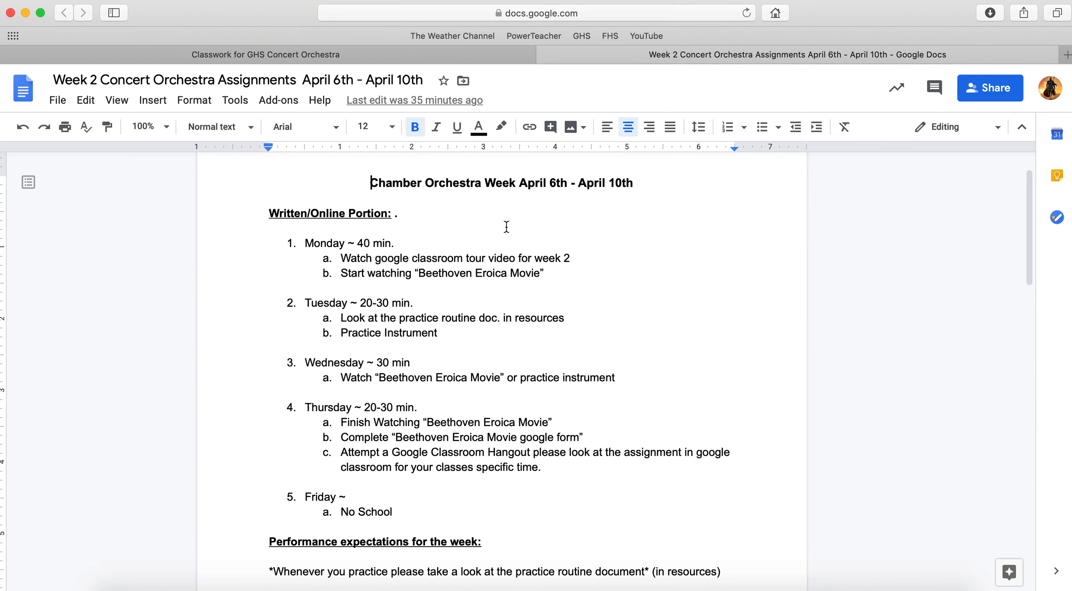
pyautogui.click(363, 54)
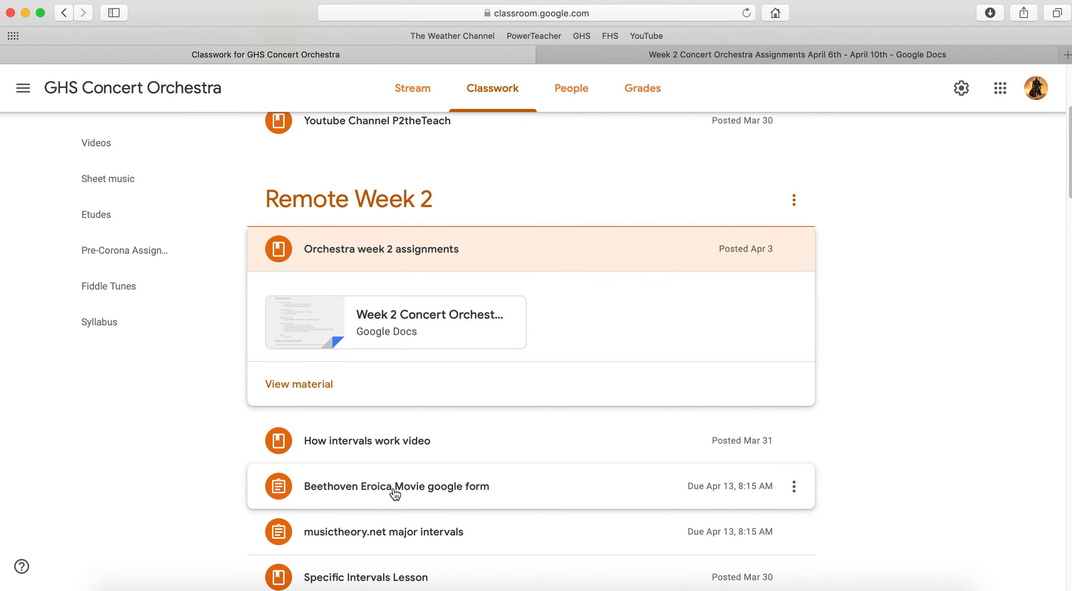
pyautogui.scroll(-5, 396, 494)
pyautogui.scroll(-2, 396, 494)
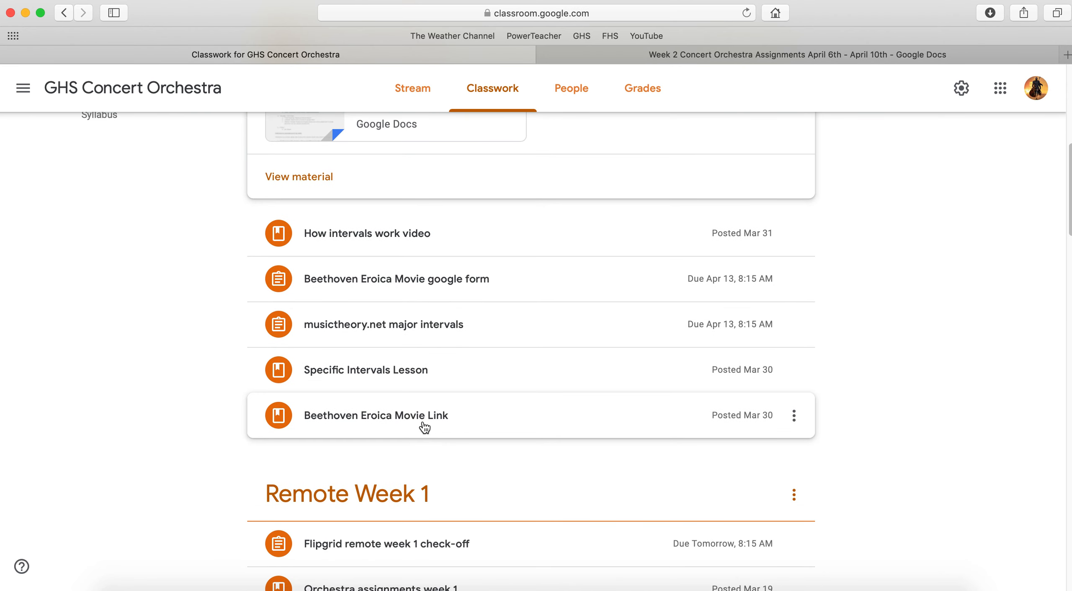
pyautogui.click(390, 425)
pyautogui.scroll(5, 384, 309)
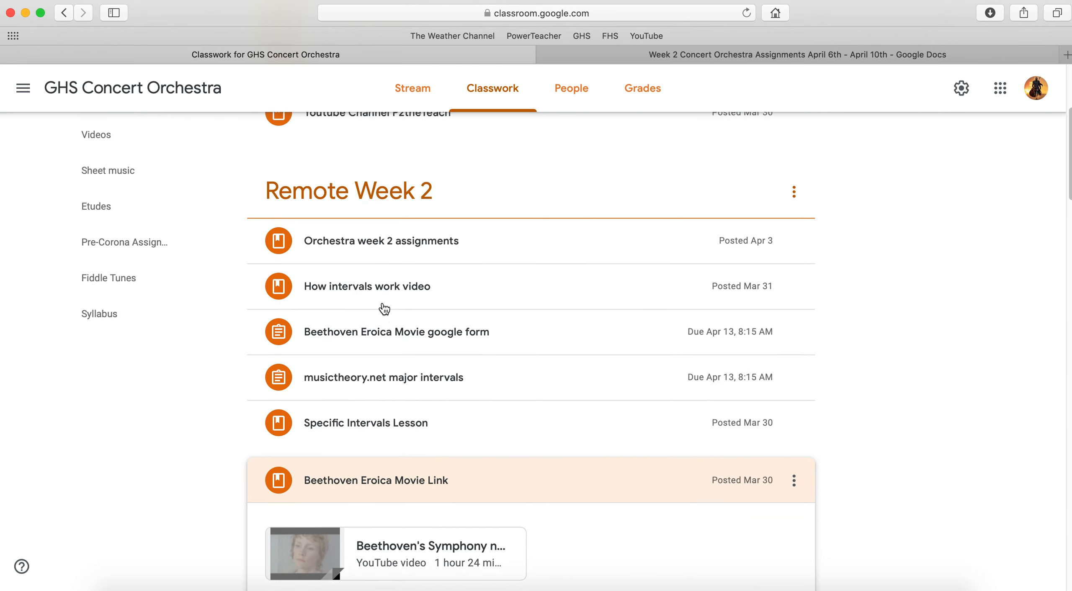
pyautogui.scroll(-3, 383, 308)
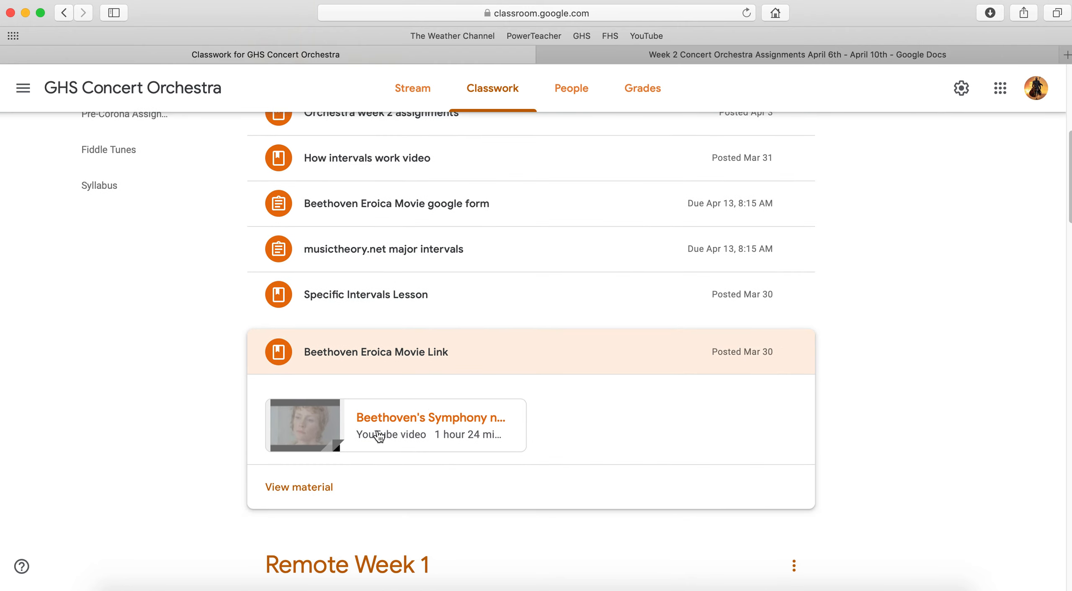
pyautogui.scroll(2, 417, 436)
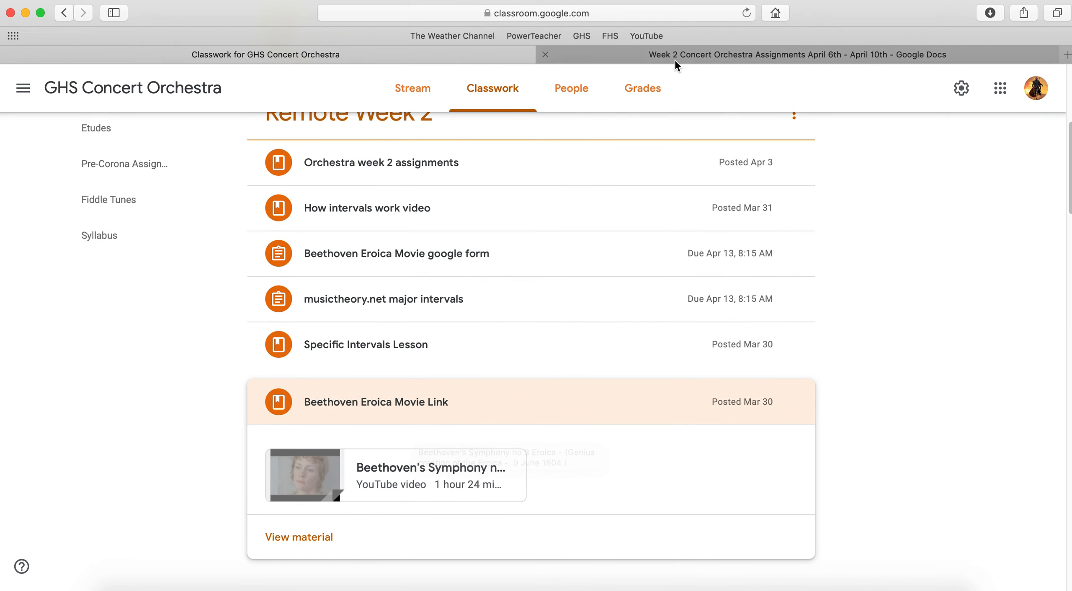
pyautogui.click(676, 55)
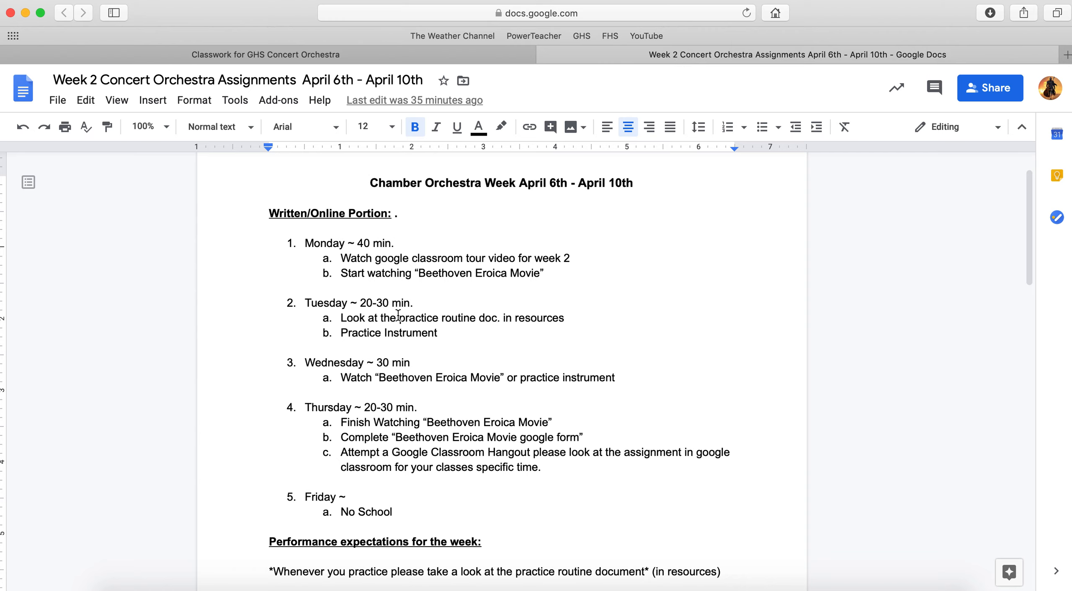
pyautogui.scroll(-5, 407, 477)
pyautogui.scroll(-1, 469, 362)
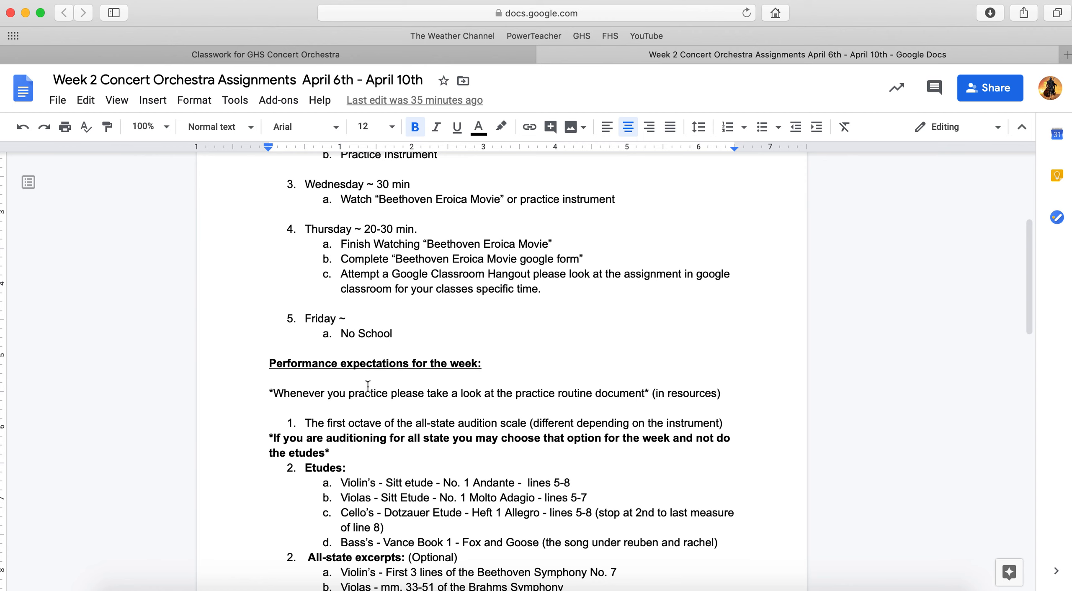
pyautogui.scroll(5, 445, 483)
pyautogui.scroll(2, 444, 484)
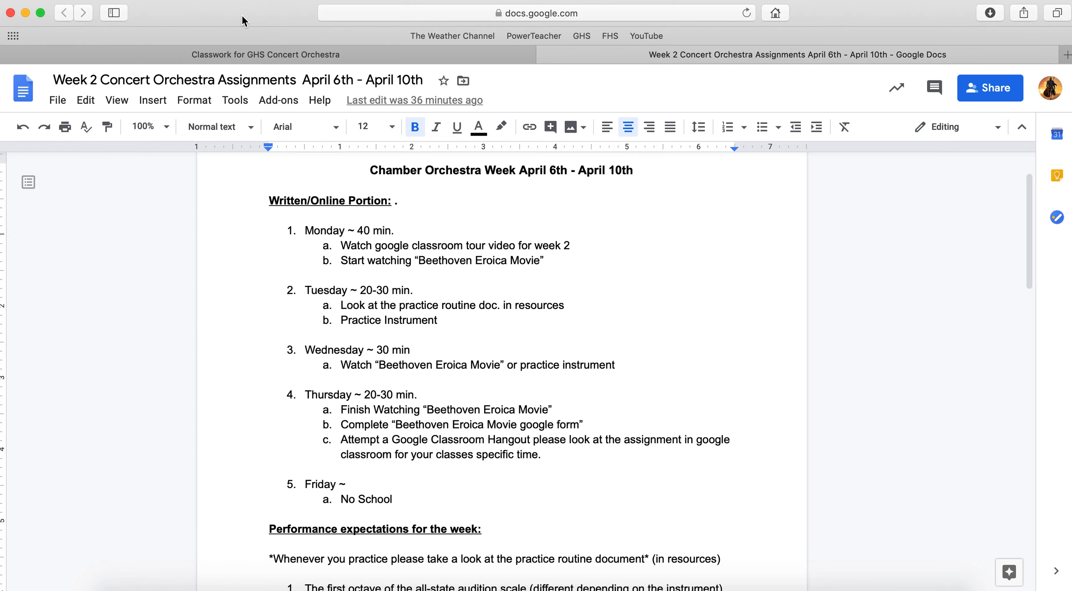
# Expand the Beethoven Eroica Movie google form assignment and open its attached form
pyautogui.click(284, 53)
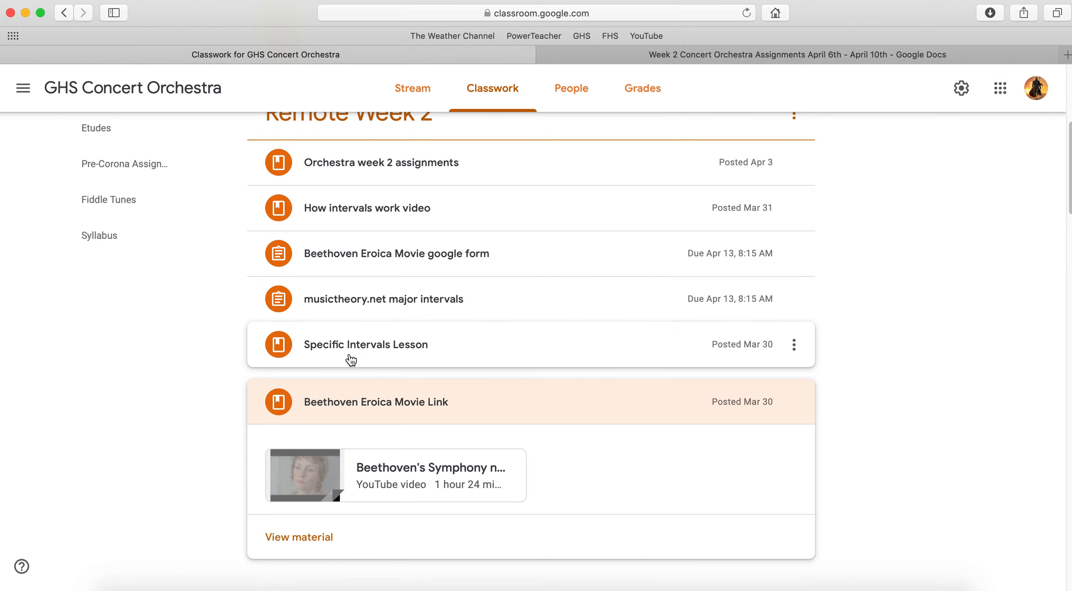
pyautogui.click(371, 253)
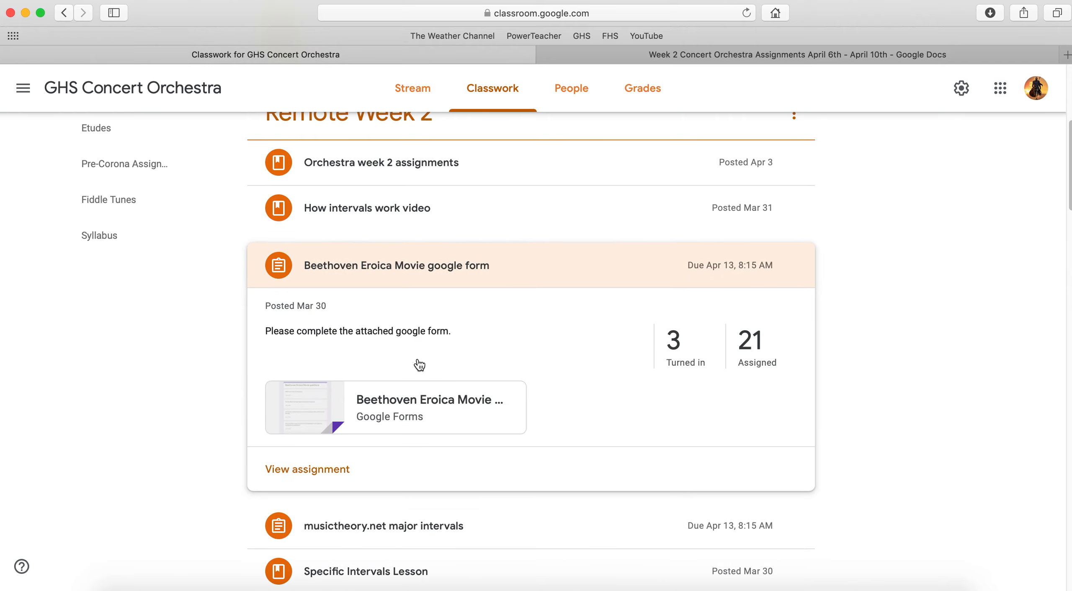
pyautogui.click(386, 418)
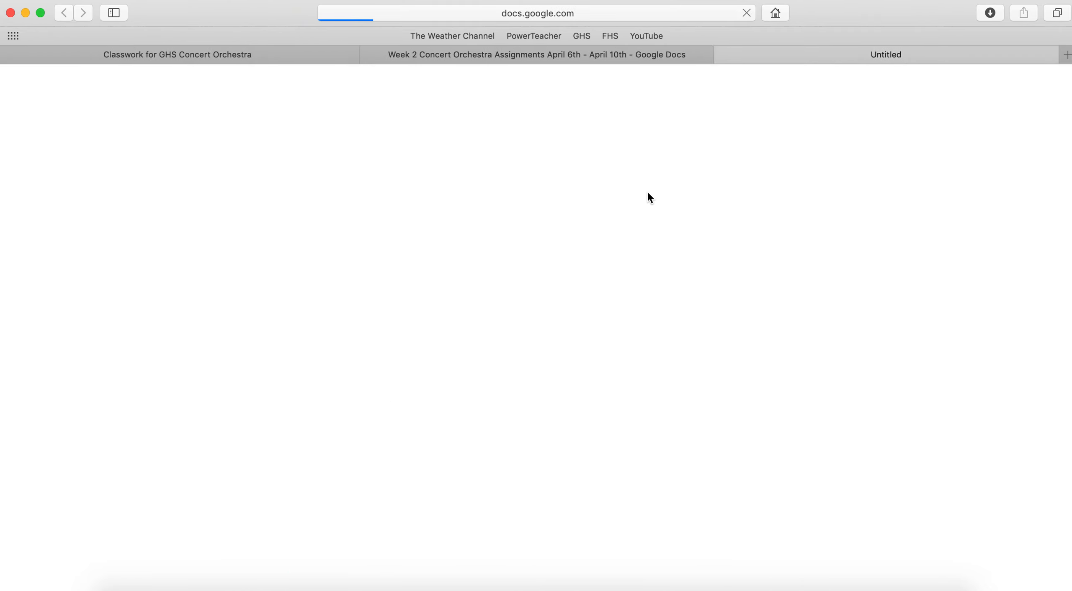
pyautogui.scroll(-2, 463, 277)
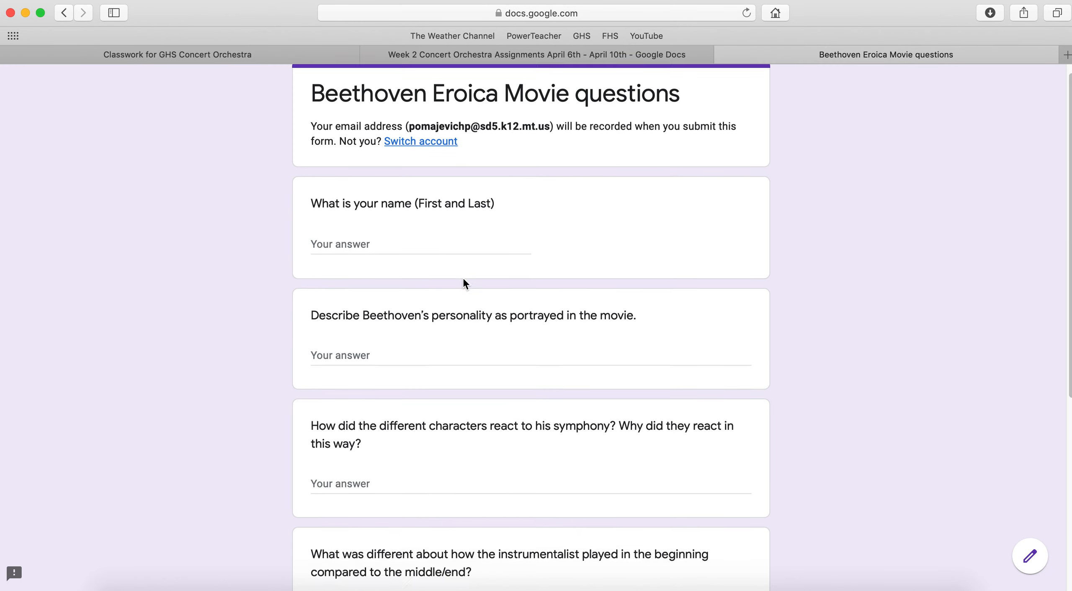
pyautogui.scroll(-5, 462, 277)
pyautogui.scroll(3, 463, 277)
pyautogui.scroll(-5, 463, 276)
pyautogui.scroll(-1, 463, 277)
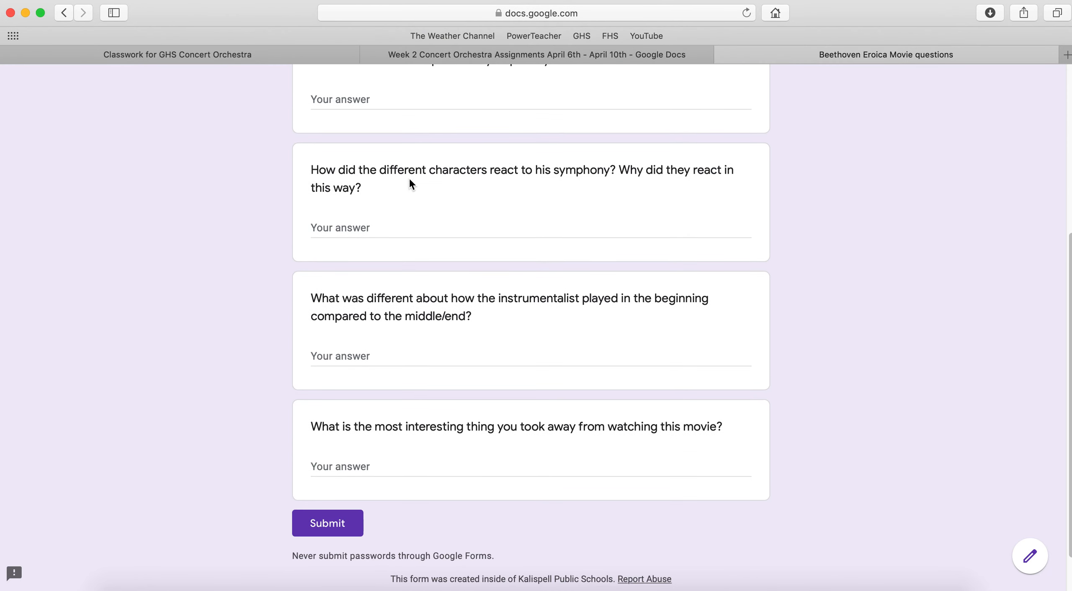
pyautogui.scroll(3, 455, 403)
pyautogui.scroll(3, 575, 516)
pyautogui.scroll(-2, 575, 516)
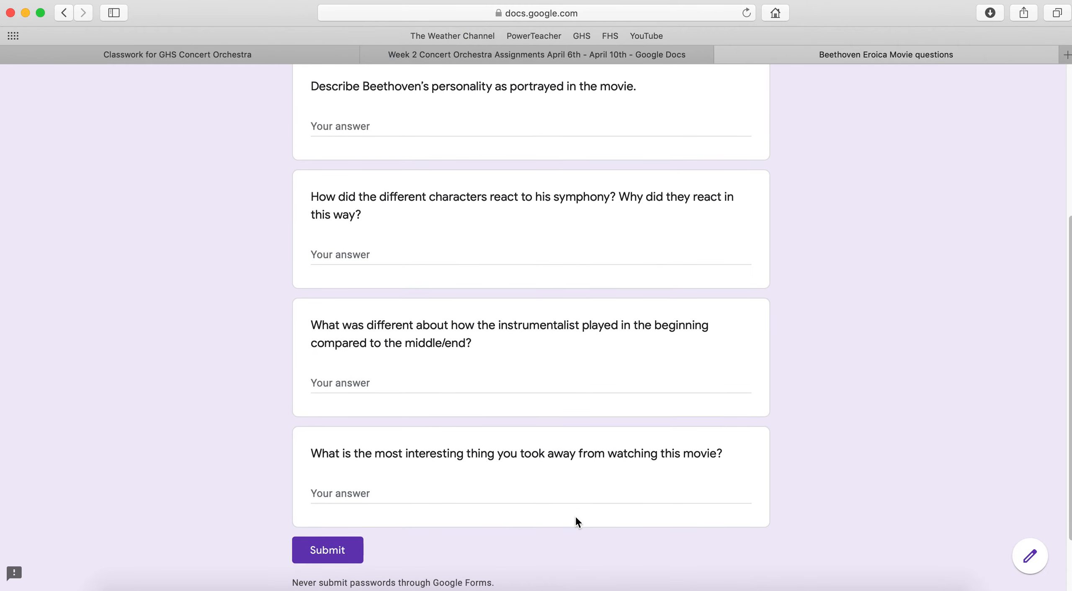
pyautogui.scroll(2, 574, 516)
pyautogui.scroll(3, 574, 516)
pyautogui.scroll(1, 574, 516)
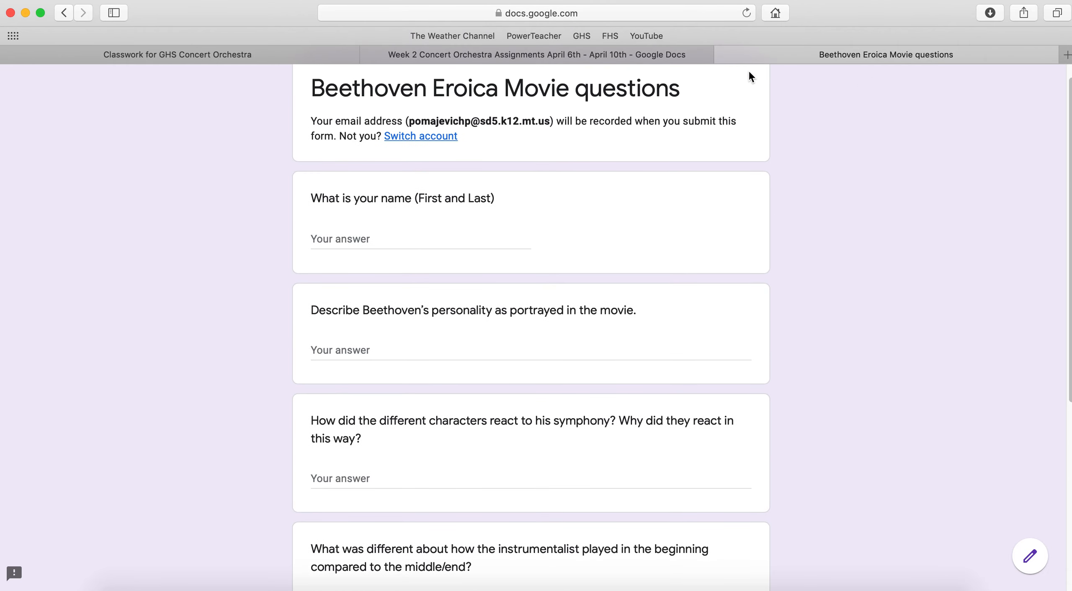
# Close the Beethoven Eroica Movie questions form tab, returning to the Week 2 doc
pyautogui.click(725, 55)
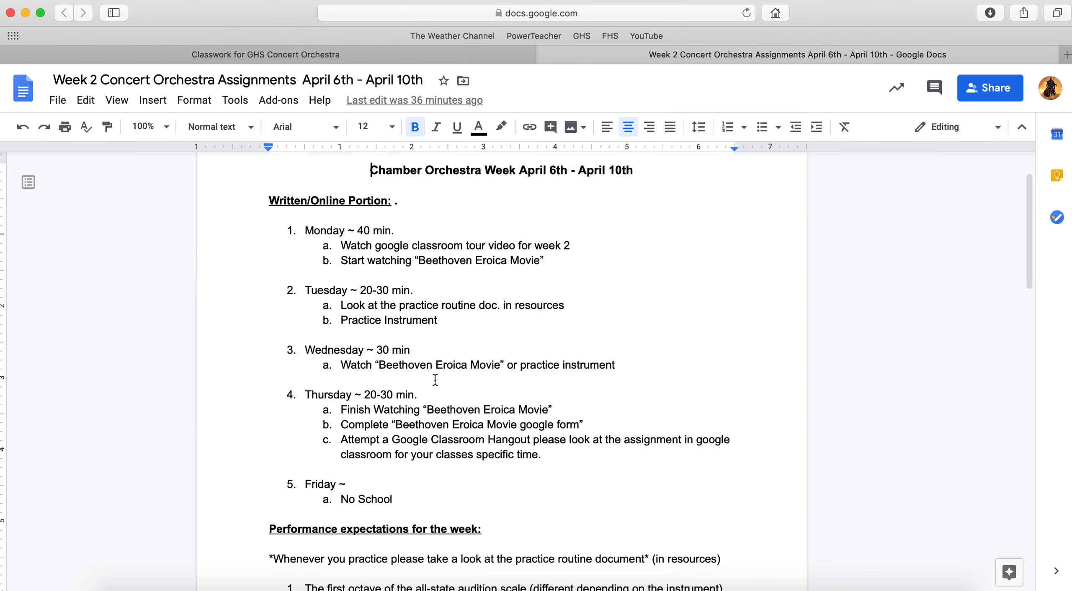
pyautogui.scroll(-1, 434, 381)
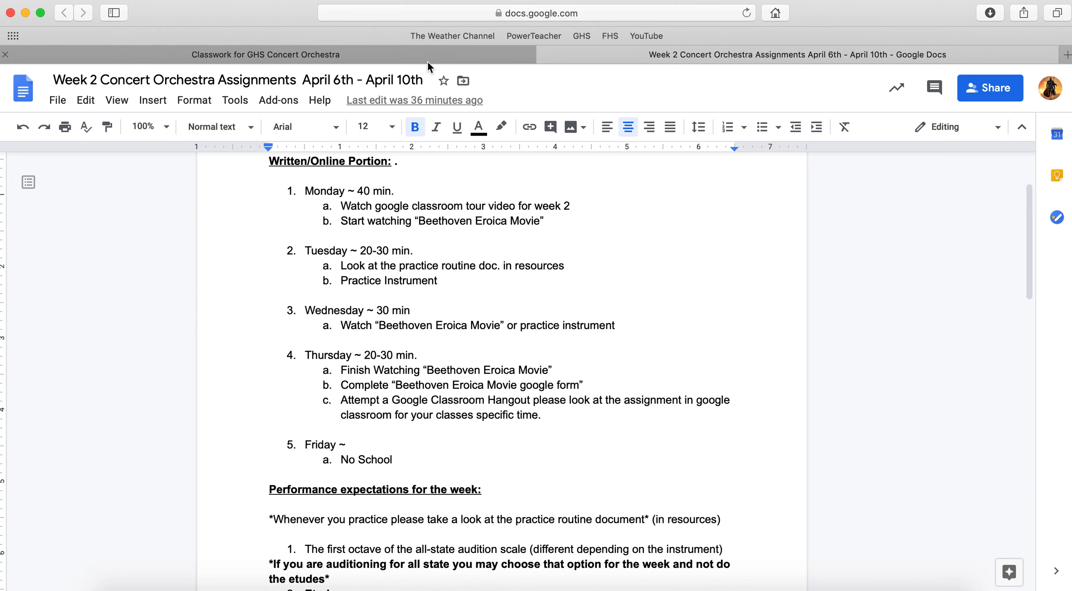
pyautogui.click(405, 55)
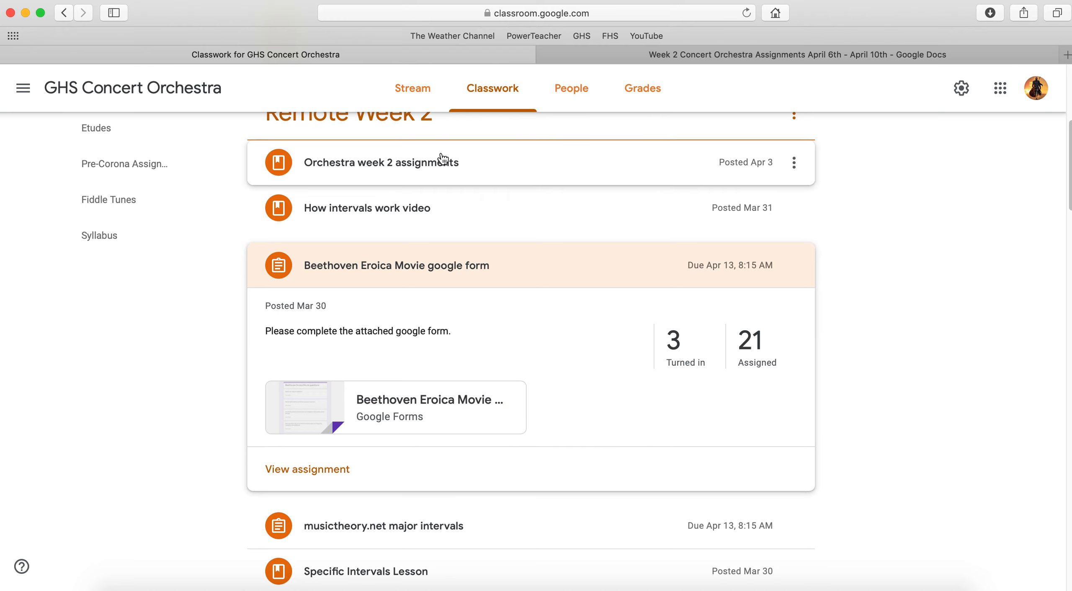
pyautogui.scroll(5, 443, 160)
pyautogui.scroll(3, 443, 155)
pyautogui.click(369, 256)
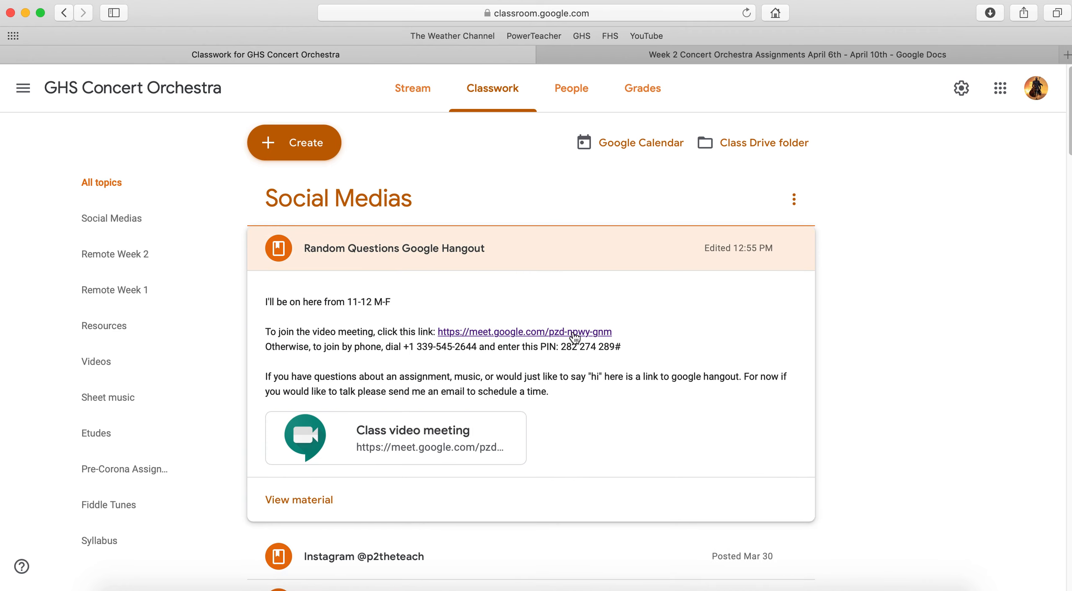
pyautogui.click(692, 260)
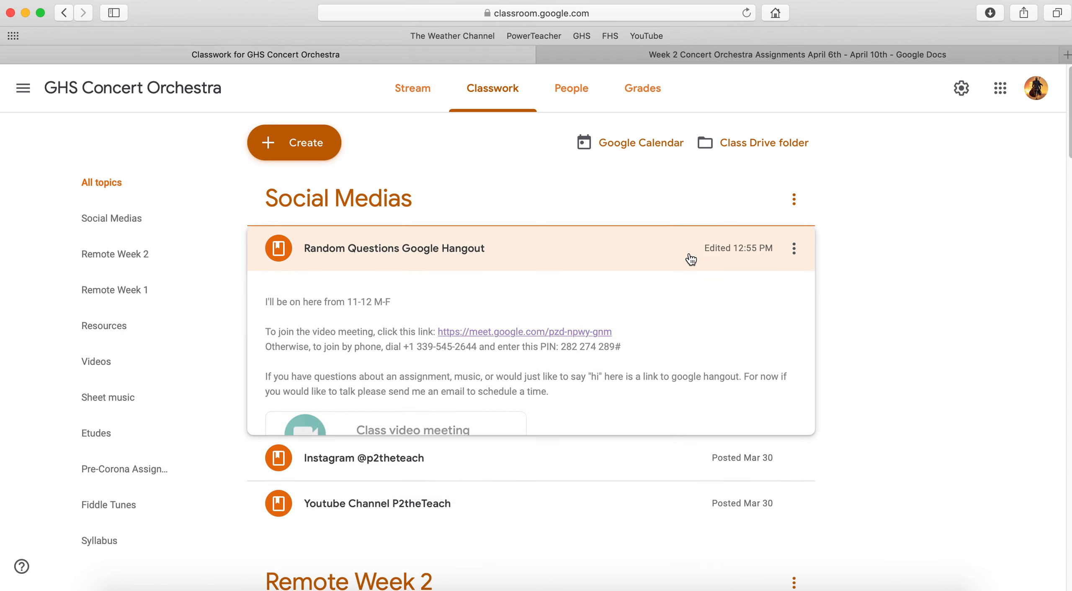
pyautogui.click(838, 59)
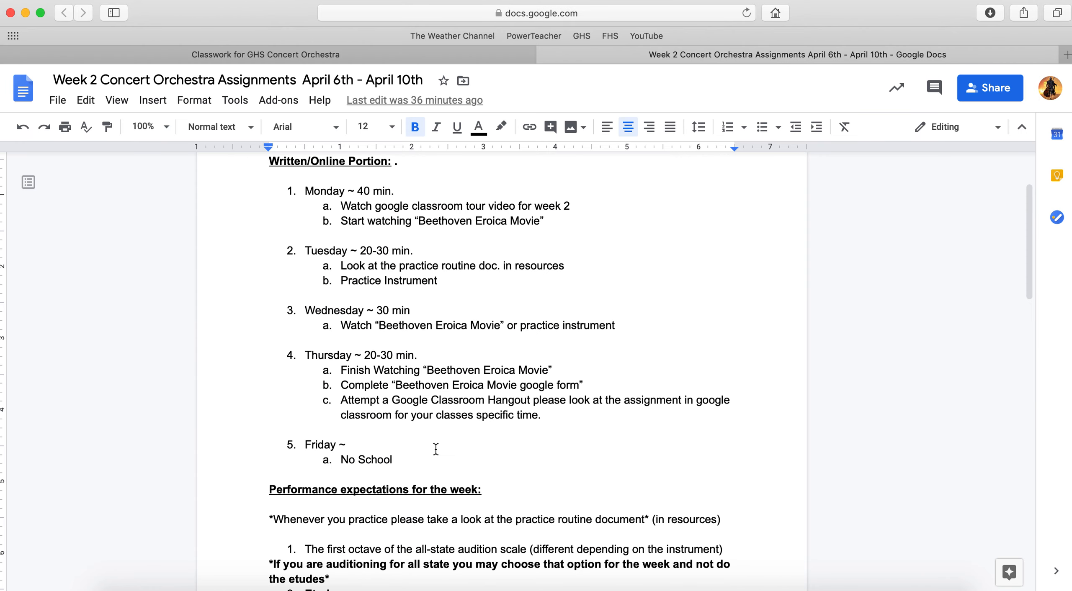
pyautogui.scroll(-8, 433, 450)
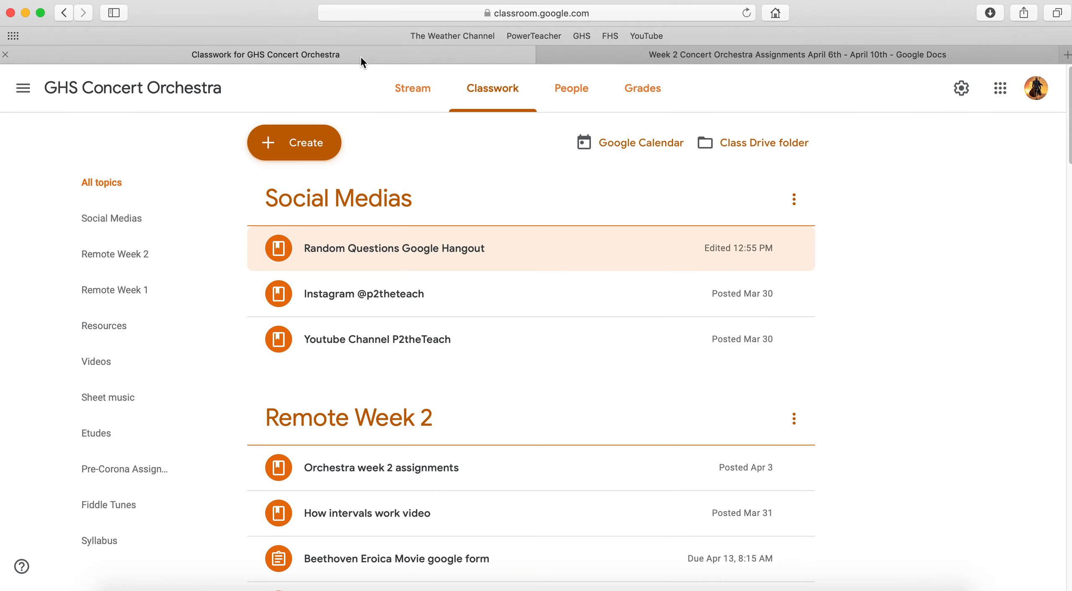
pyautogui.scroll(-5, 361, 378)
pyautogui.scroll(-3, 360, 379)
pyautogui.scroll(-2, 360, 379)
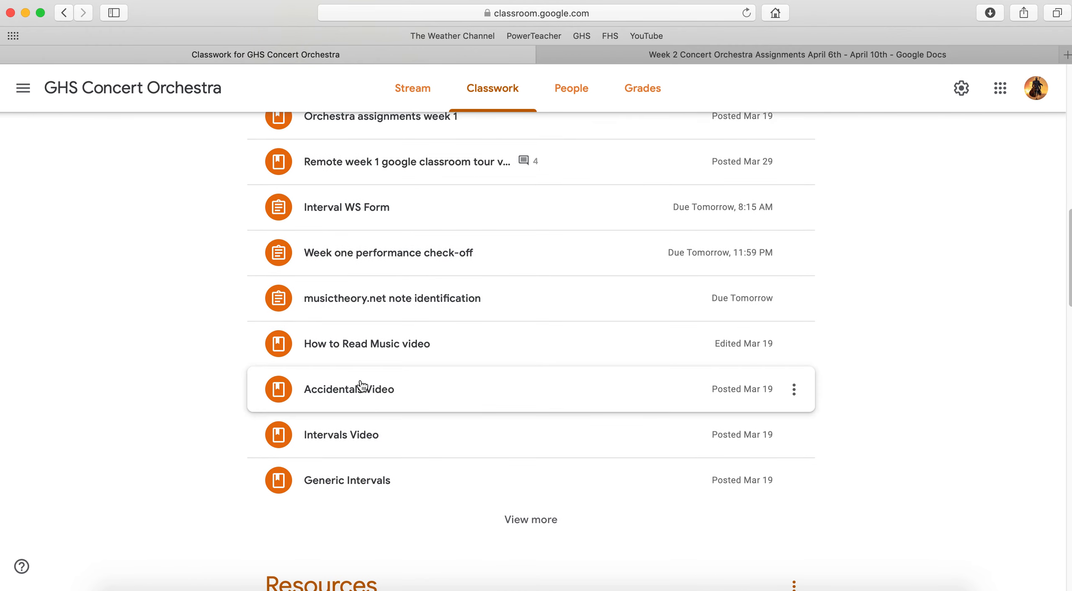
pyautogui.scroll(-2, 360, 385)
# Return to the orchestra's Classwork page via the Week 2 assignments tab
pyautogui.click(797, 55)
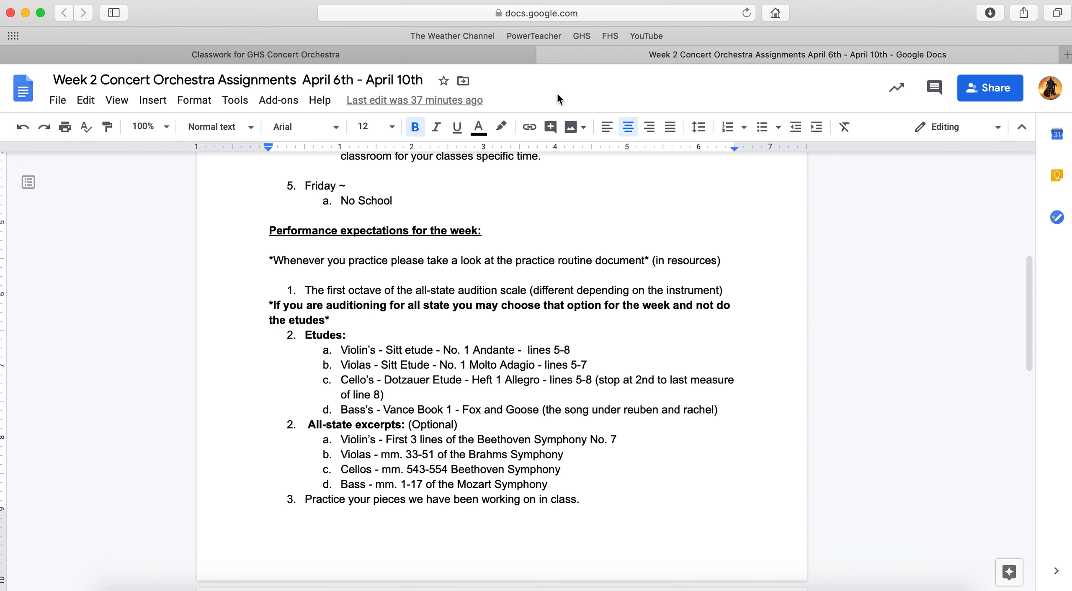
pyautogui.click(402, 55)
pyautogui.scroll(-5, 420, 426)
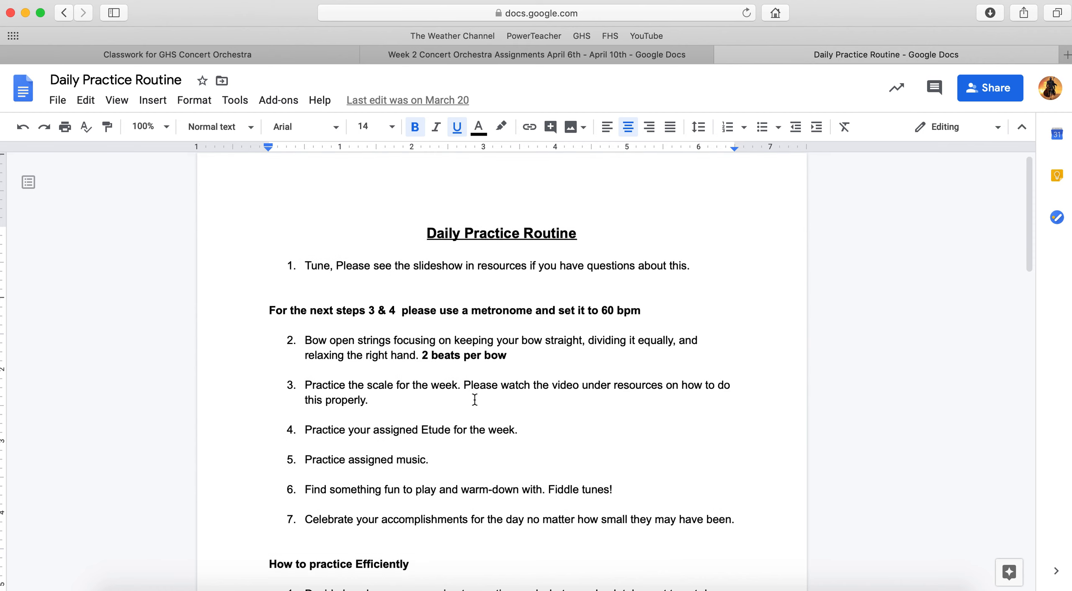
pyautogui.scroll(-2, 409, 394)
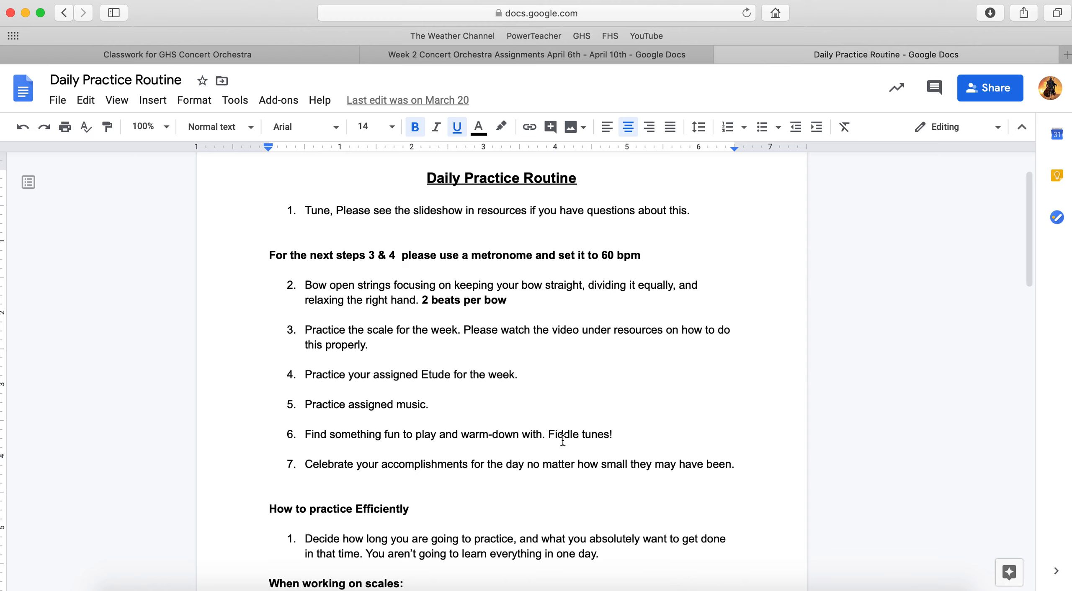
pyautogui.scroll(-3, 560, 441)
pyautogui.scroll(-3, 560, 441)
pyautogui.scroll(-2, 564, 443)
pyautogui.scroll(-2, 564, 442)
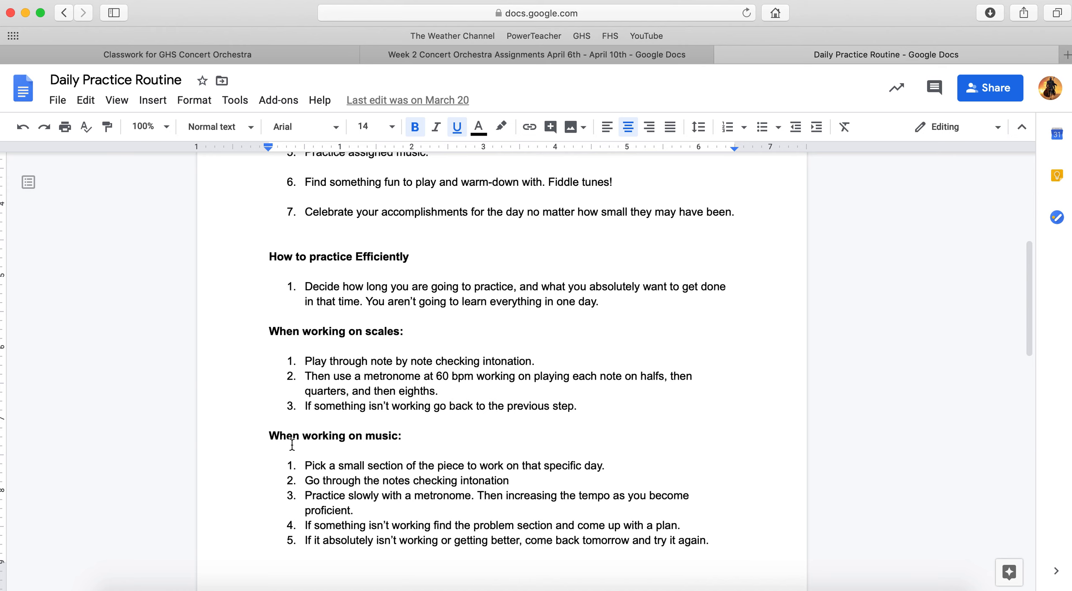
pyautogui.scroll(3, 489, 395)
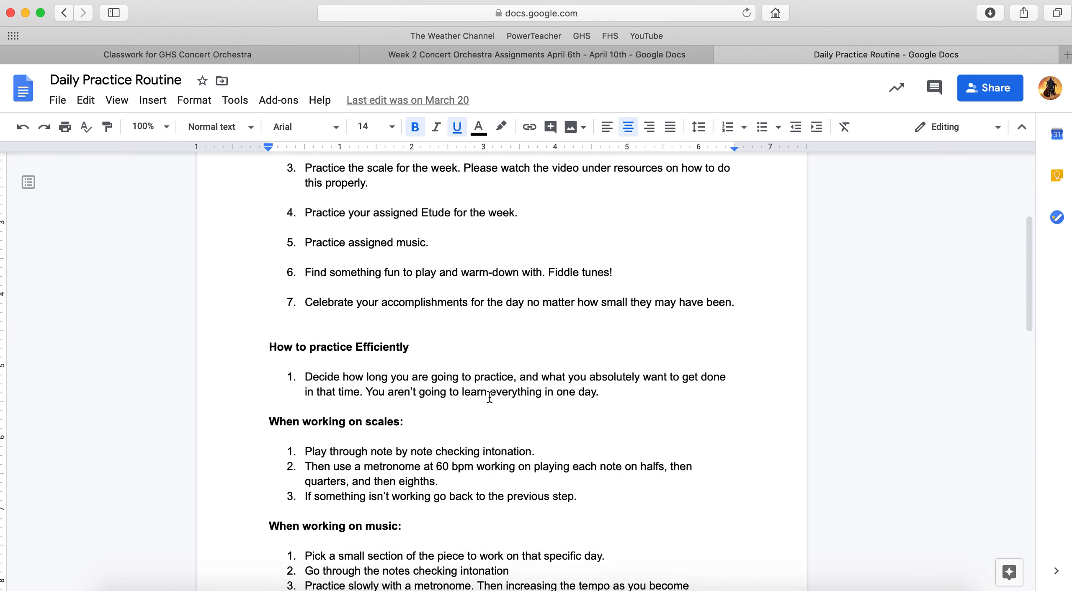
pyautogui.scroll(5, 516, 232)
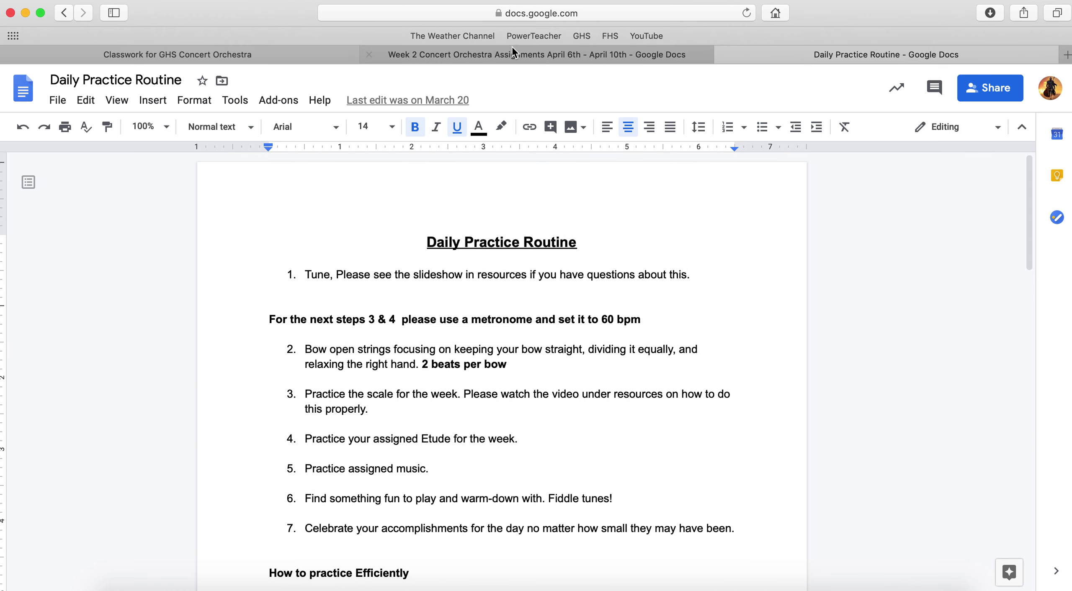
# Close the Daily Practice Routine doc and return to the Classwork page
pyautogui.click(724, 55)
pyautogui.click(463, 55)
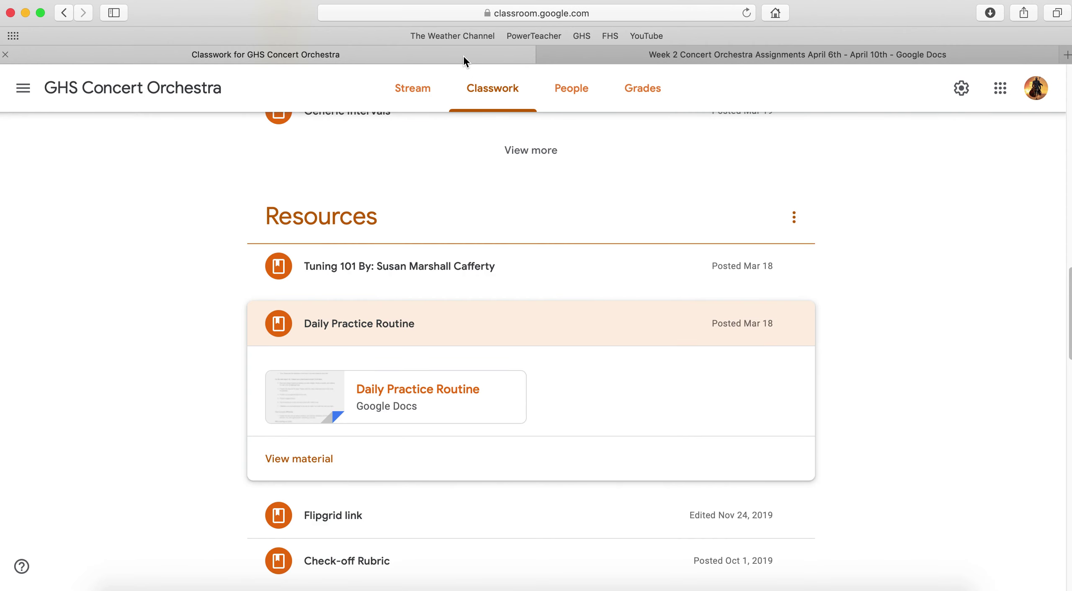
# Expand the 2020 All-state audition material post under Sheet music and open its PDF
pyautogui.click(617, 53)
pyautogui.scroll(-1, 518, 307)
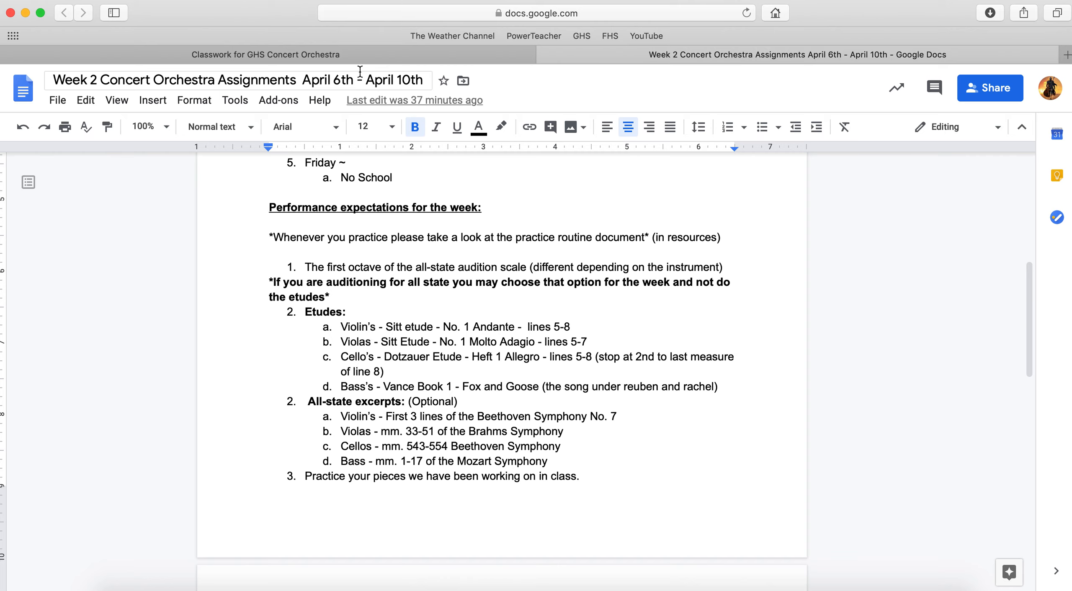
pyautogui.click(363, 56)
pyautogui.scroll(-2, 321, 252)
pyautogui.scroll(-5, 321, 253)
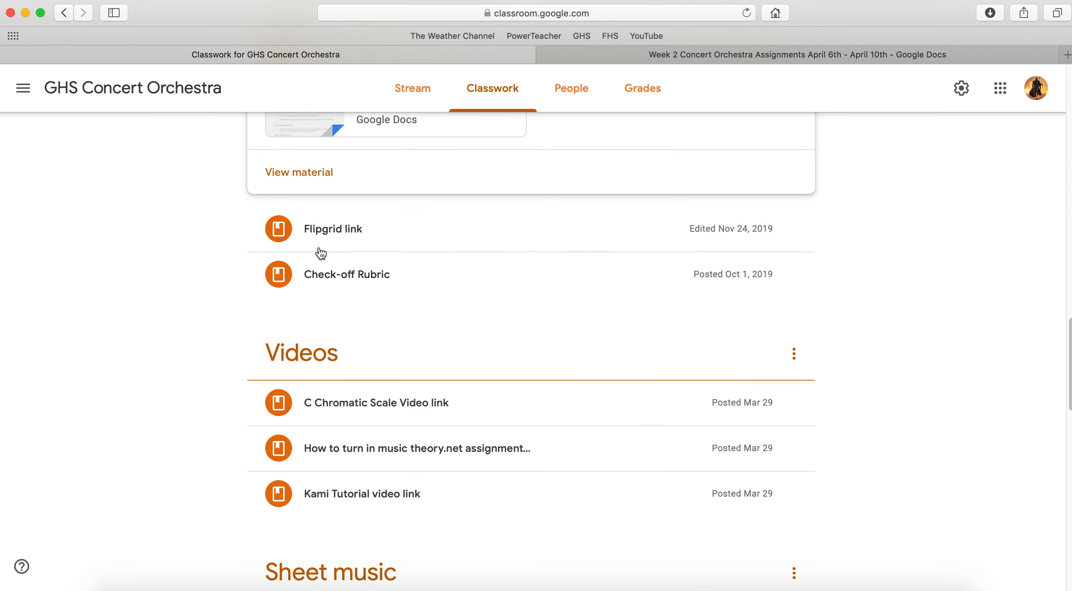
pyautogui.scroll(-4, 322, 253)
pyautogui.scroll(-2, 321, 253)
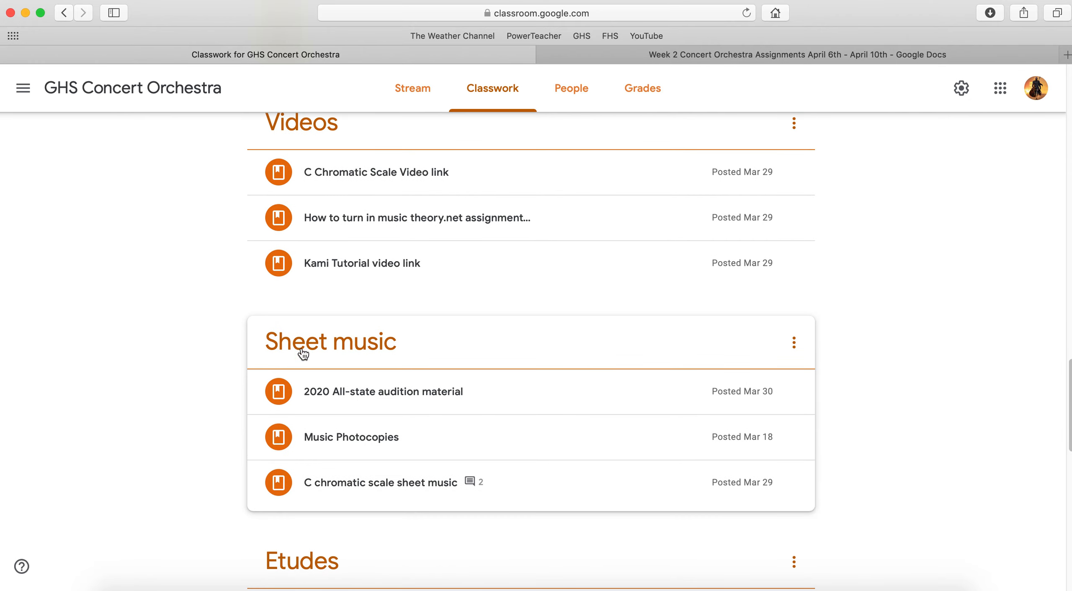
pyautogui.click(376, 392)
pyautogui.scroll(-2, 376, 392)
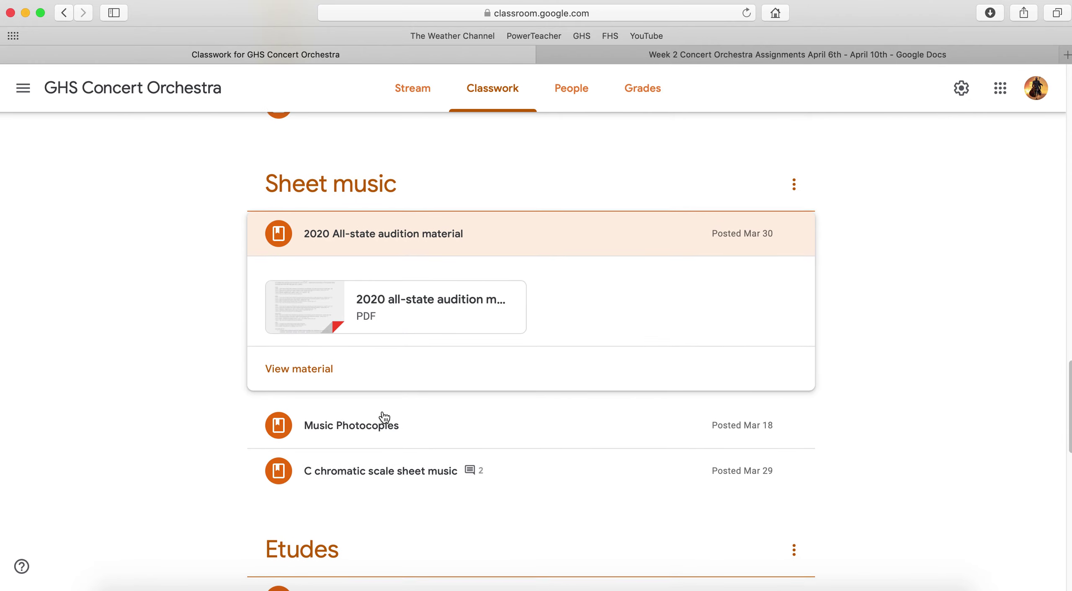
pyautogui.click(390, 322)
pyautogui.scroll(-5, 442, 377)
pyautogui.scroll(-3, 442, 378)
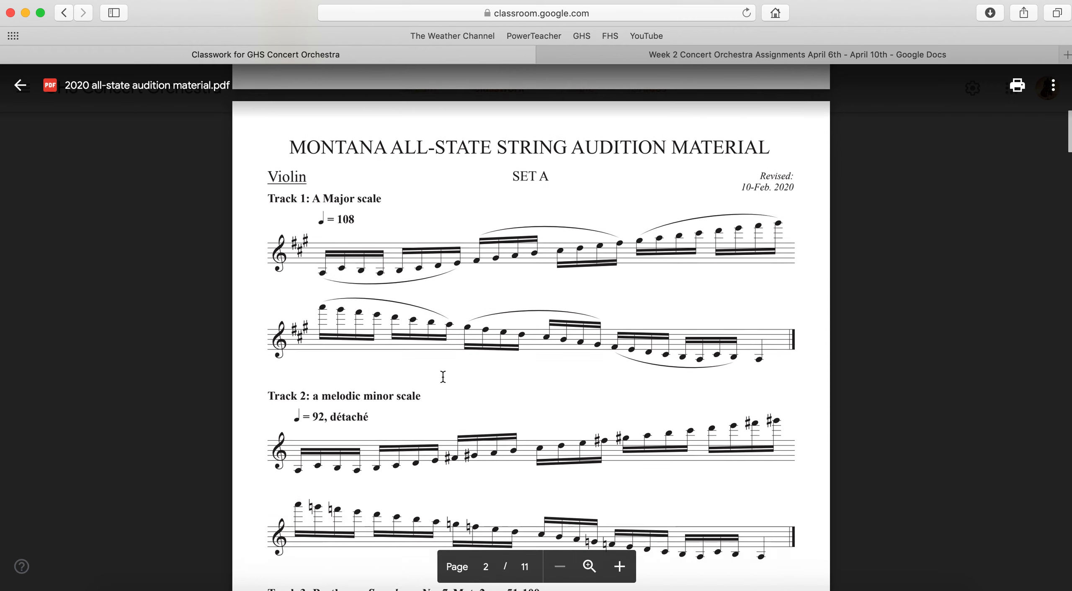
pyautogui.scroll(-1, 442, 378)
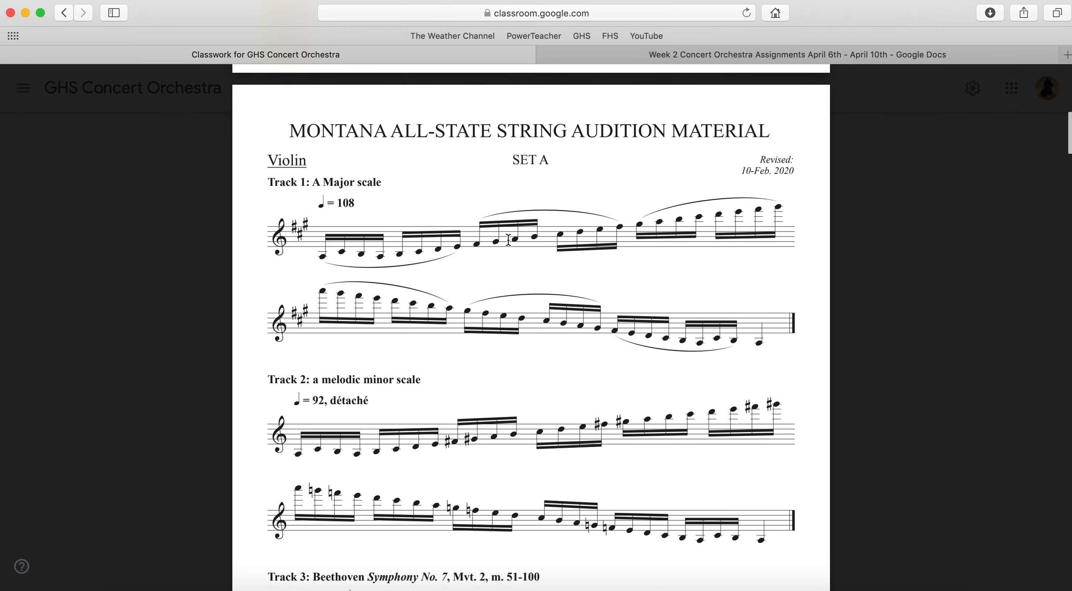
pyautogui.scroll(-5, 530, 262)
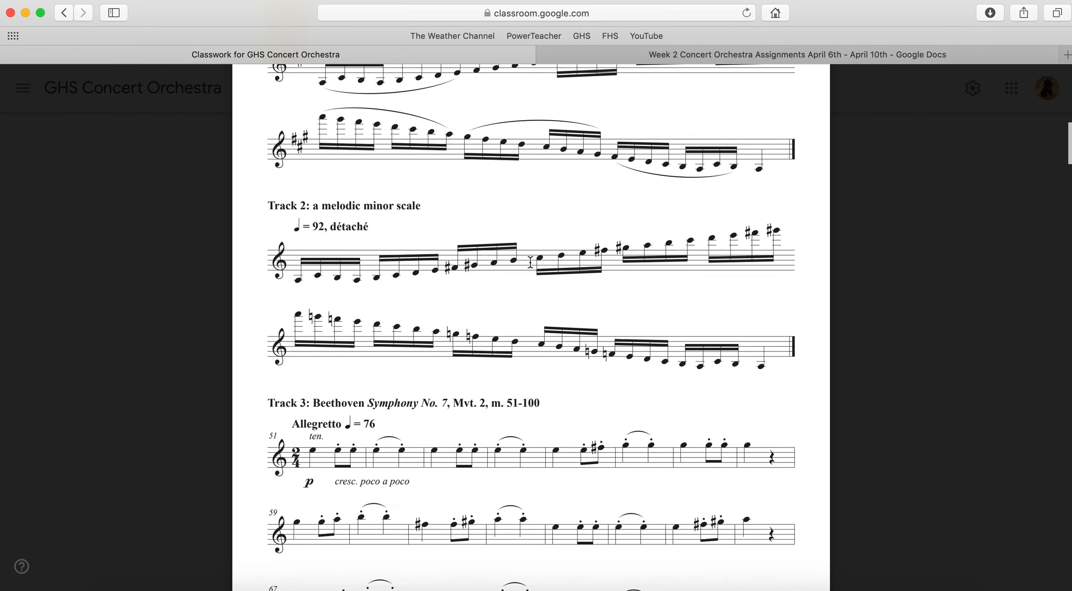
pyautogui.scroll(-5, 530, 262)
pyautogui.scroll(-5, 531, 262)
pyautogui.scroll(-5, 531, 263)
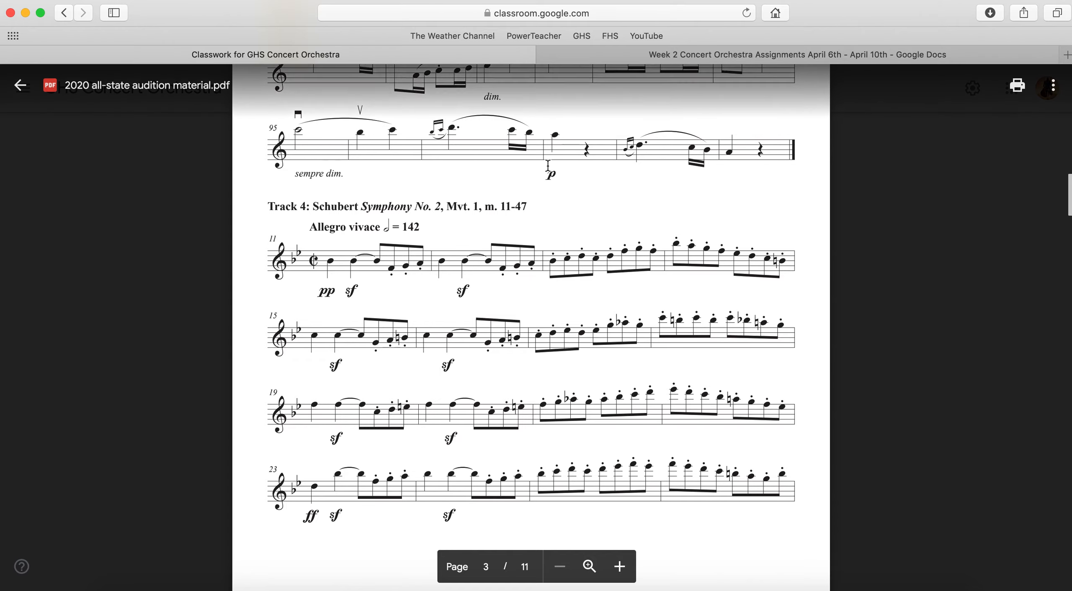
pyautogui.scroll(5, 548, 166)
pyautogui.scroll(5, 548, 166)
pyautogui.scroll(5, 547, 166)
pyautogui.scroll(-5, 548, 166)
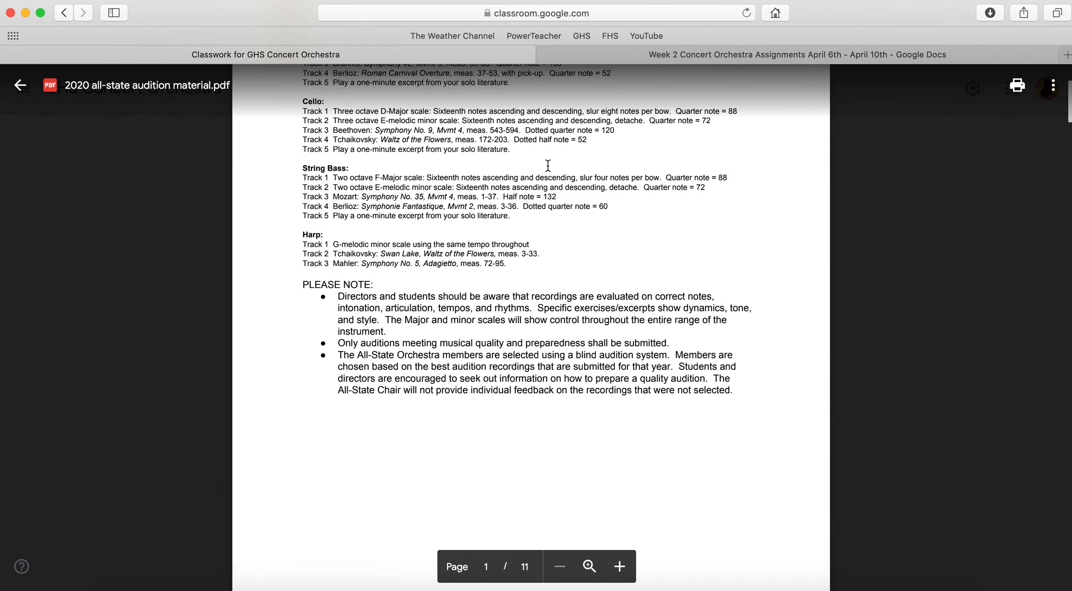
pyautogui.scroll(-5, 547, 167)
pyautogui.scroll(-4, 549, 166)
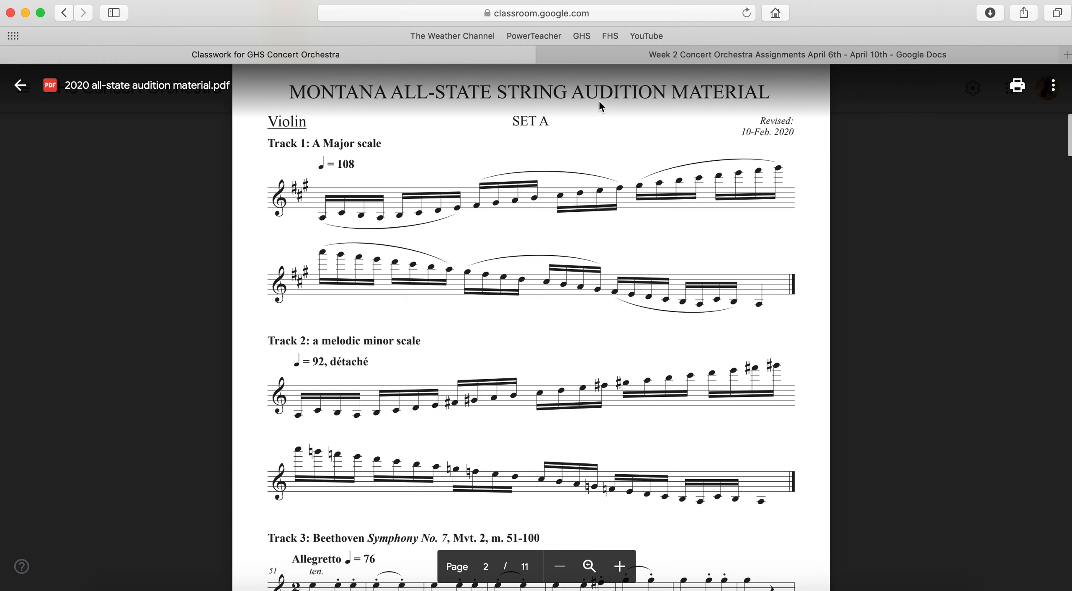
# Return from the audition PDF to the Week 2 assignments document
pyautogui.click(587, 57)
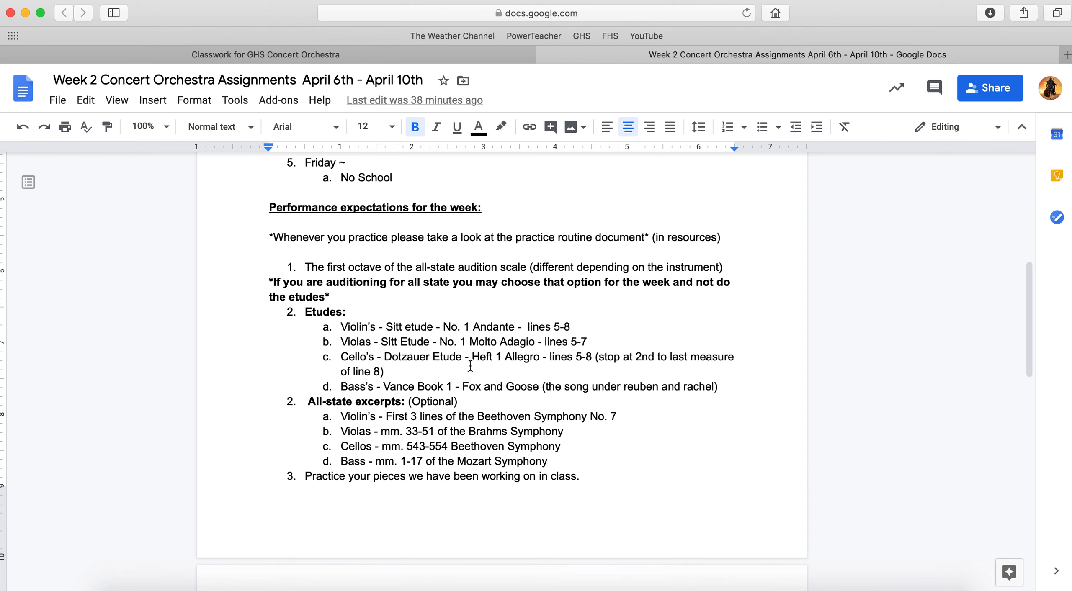
pyautogui.scroll(-3, 502, 369)
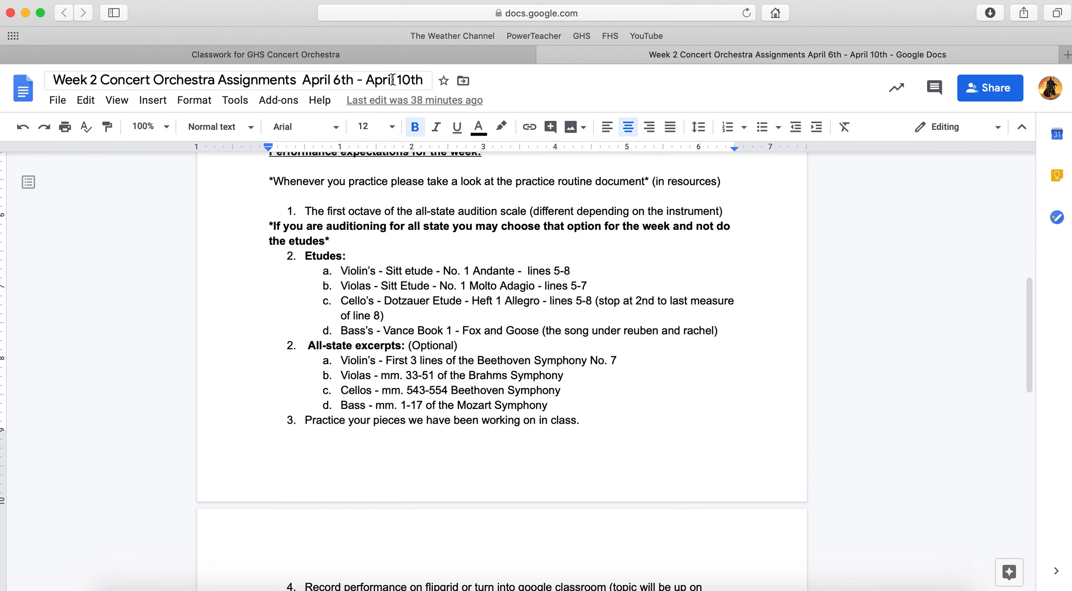
# Close the audition PDF and expand the Cello Etudes post to reach its Dotzauer PDF
pyautogui.click(394, 61)
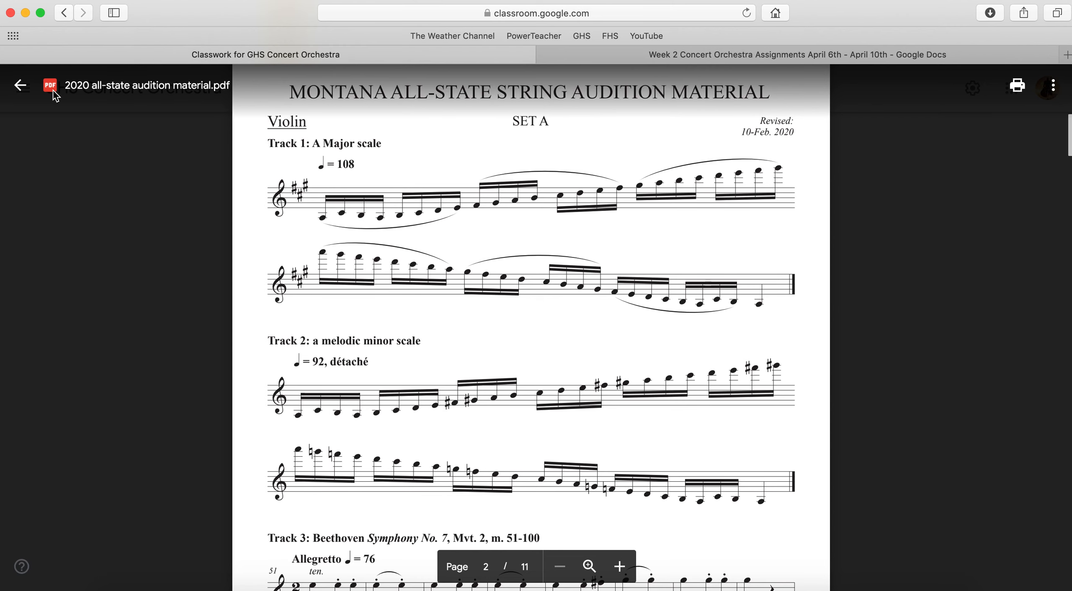
pyautogui.click(21, 86)
pyautogui.scroll(-5, 352, 339)
pyautogui.scroll(-3, 352, 339)
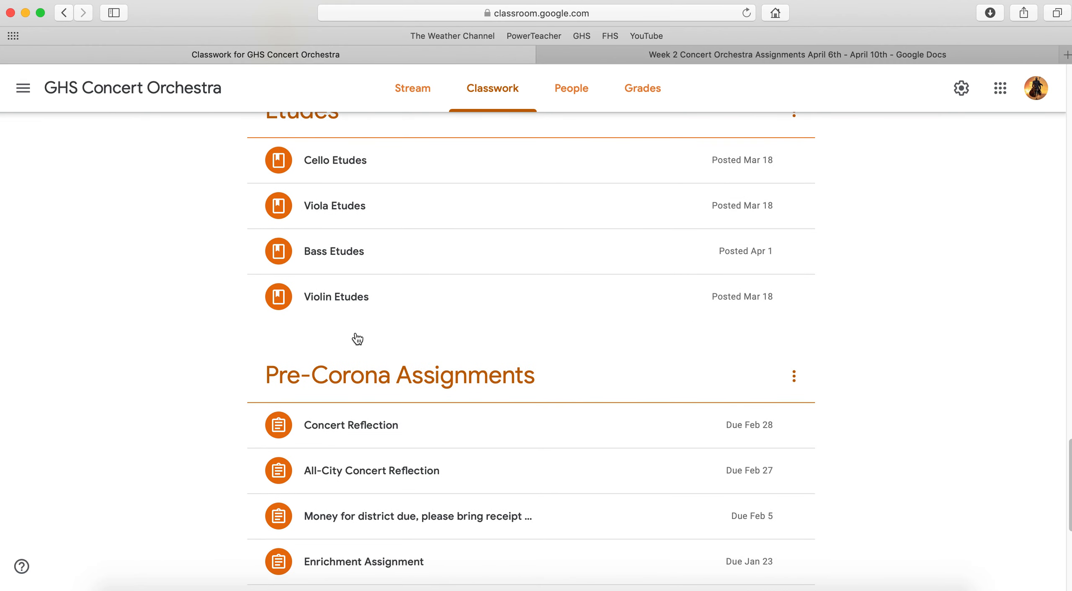
pyautogui.scroll(2, 424, 252)
pyautogui.scroll(1, 424, 252)
pyautogui.click(369, 248)
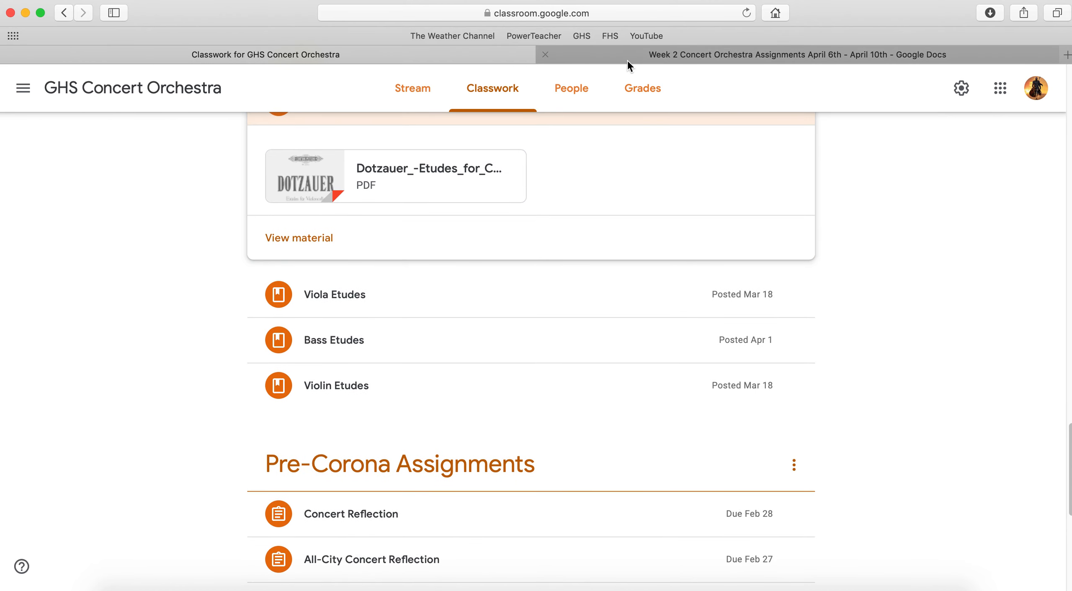
pyautogui.click(627, 61)
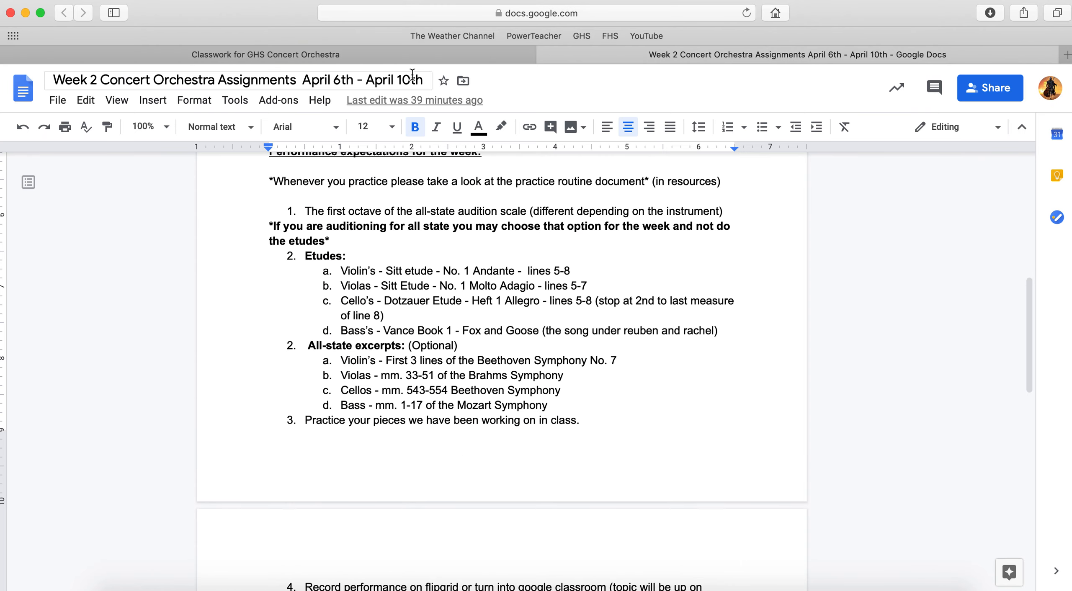
pyautogui.click(415, 61)
pyautogui.scroll(1, 411, 230)
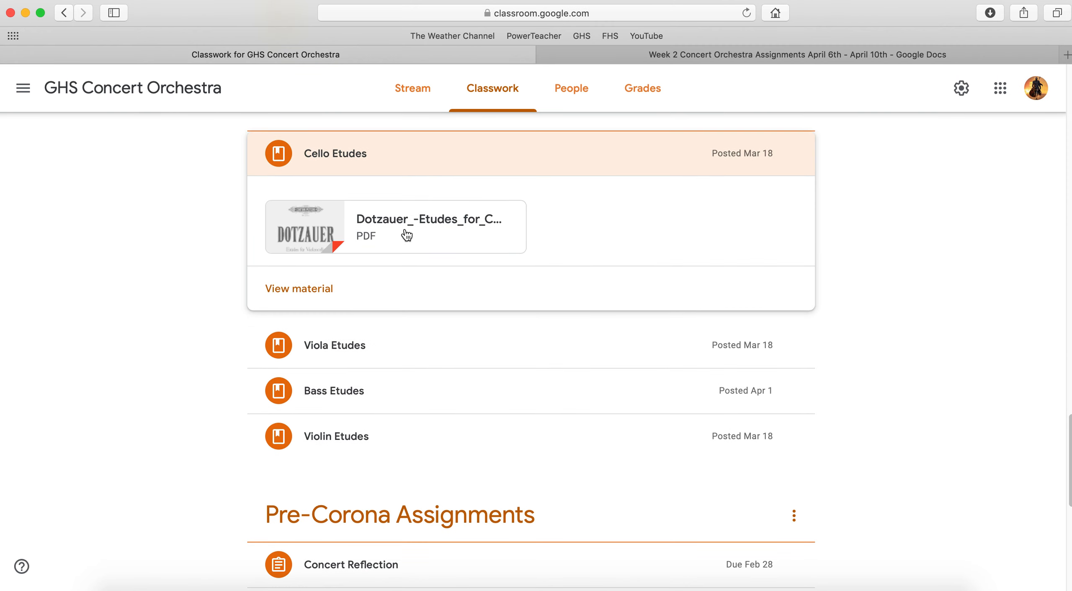
# View the Dotzauer cello etudes PDF, then return to the Week 2 assignments document
pyautogui.click(388, 229)
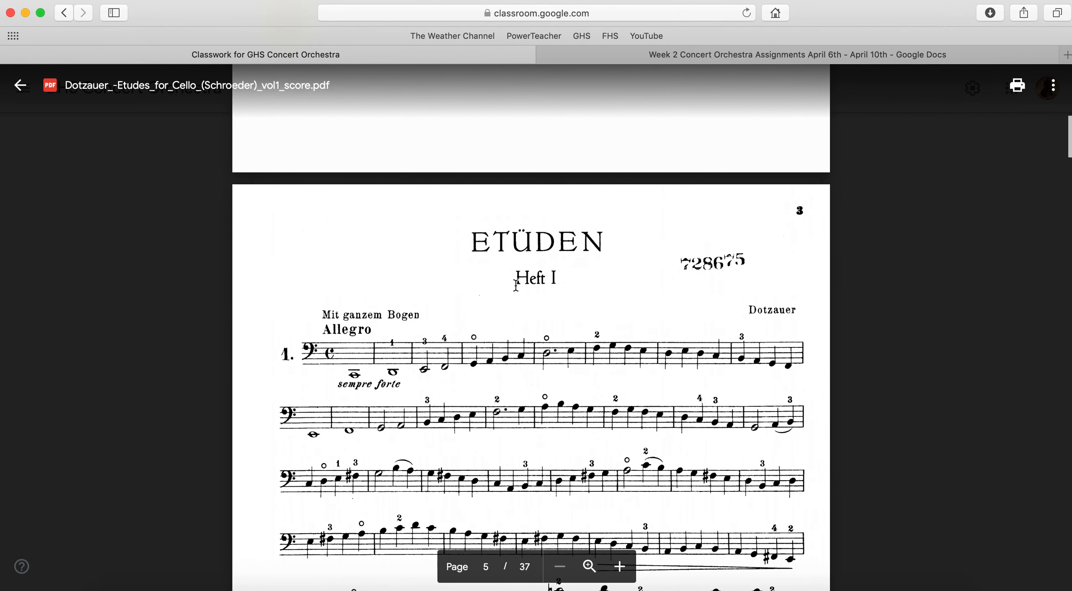
pyautogui.scroll(-5, 274, 345)
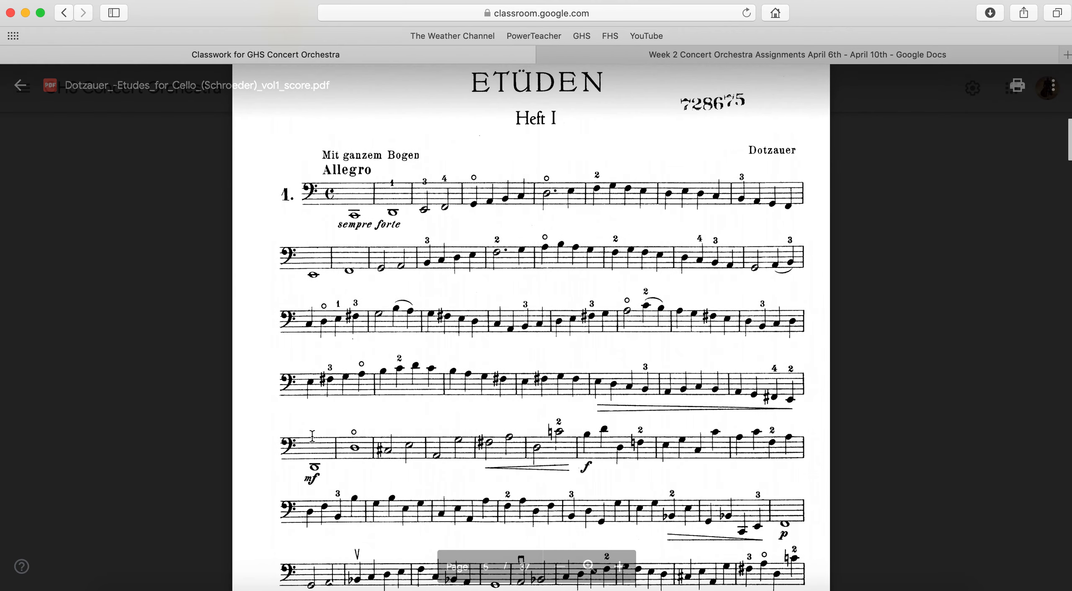
pyautogui.scroll(-5, 312, 436)
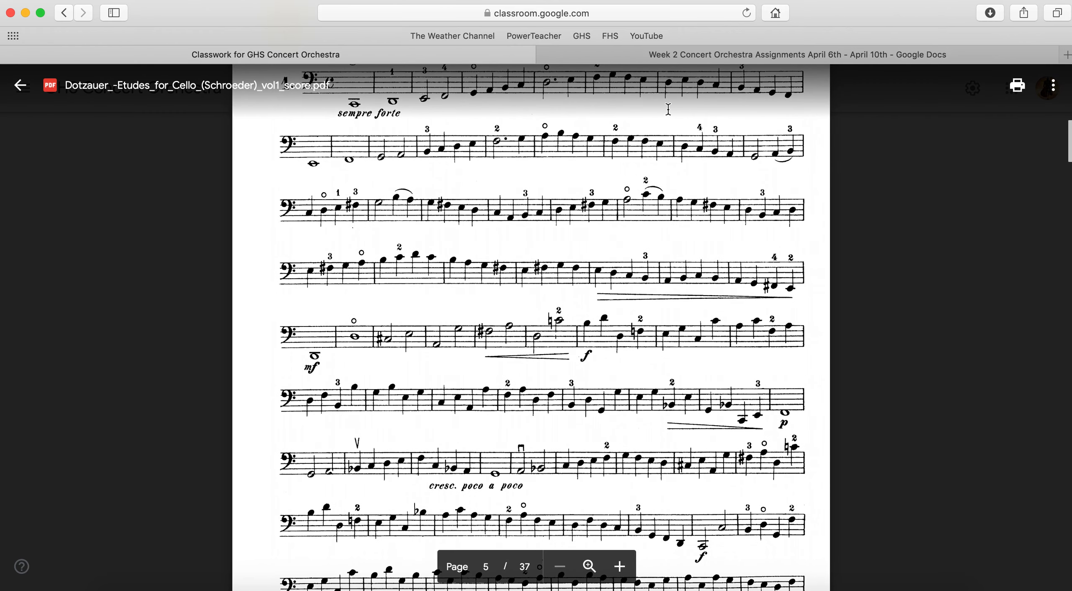
pyautogui.click(662, 54)
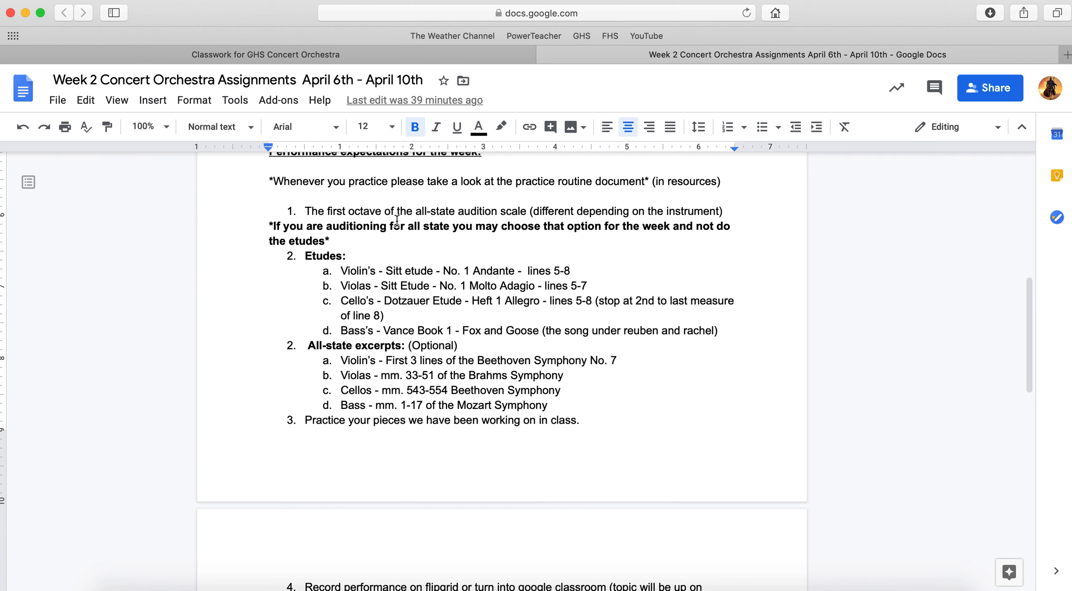
# Close the cello etudes PDF and return to the Classroom class page
pyautogui.click(386, 54)
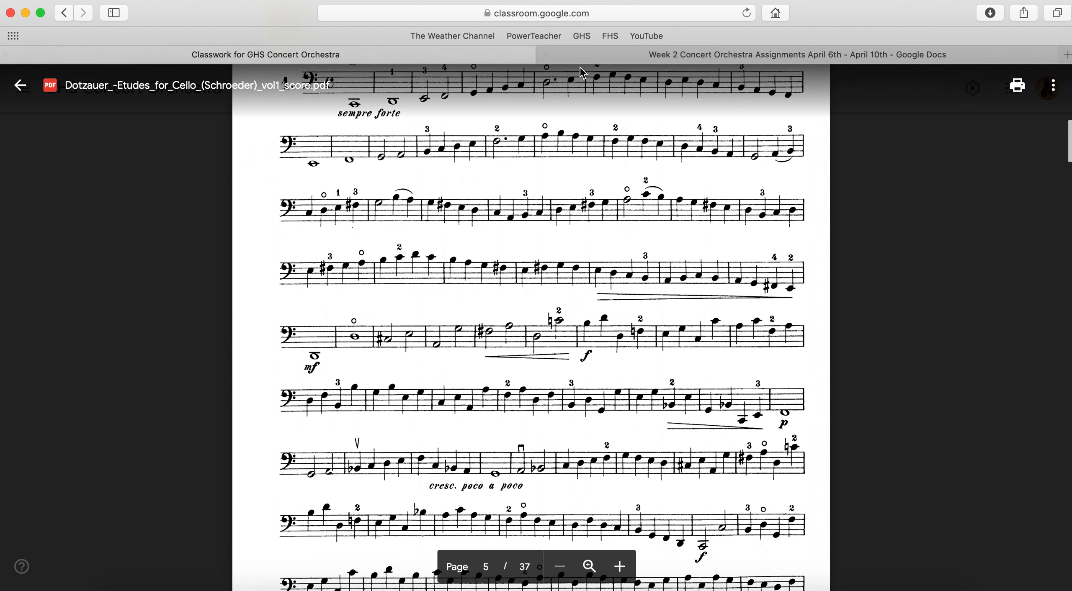
pyautogui.click(20, 85)
pyautogui.click(597, 54)
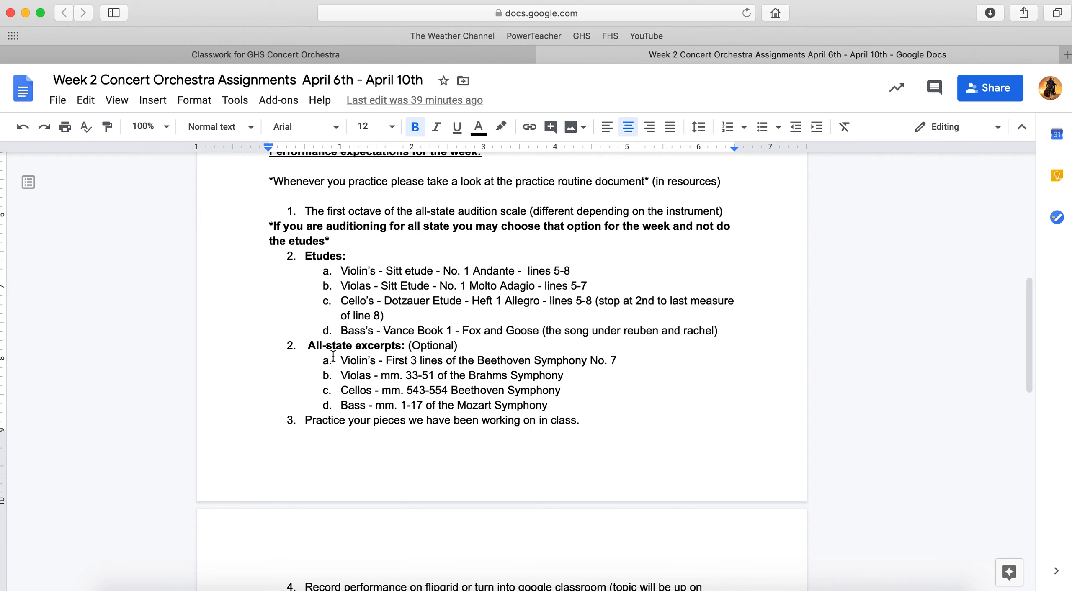
pyautogui.click(306, 54)
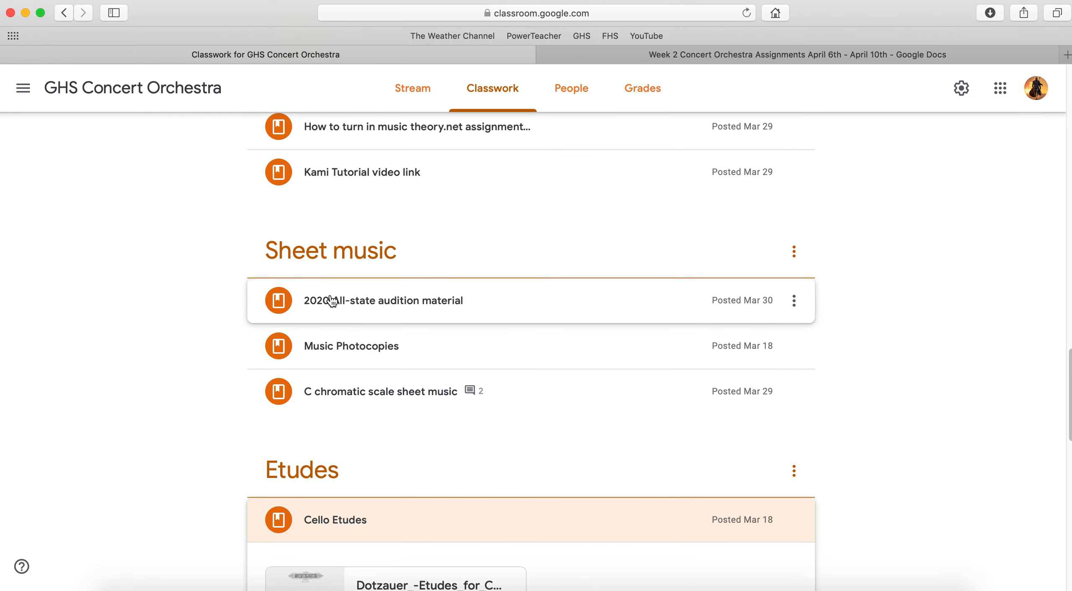
# Open the 2020 All-state audition PDF and page through viola, cello and Double Bass excerpts
pyautogui.click(349, 309)
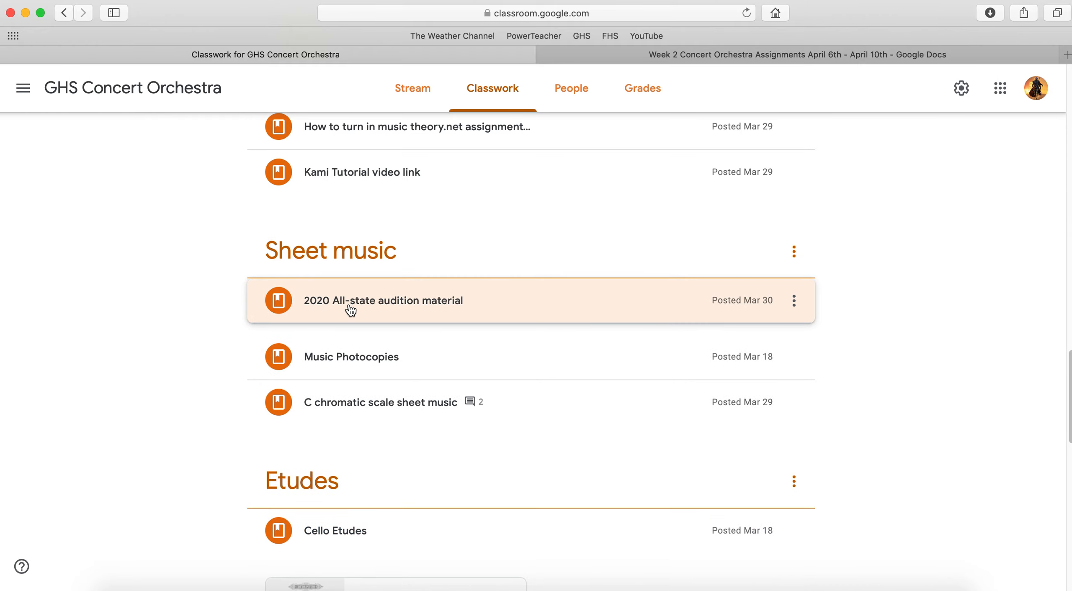
pyautogui.click(384, 368)
pyautogui.scroll(-5, 501, 366)
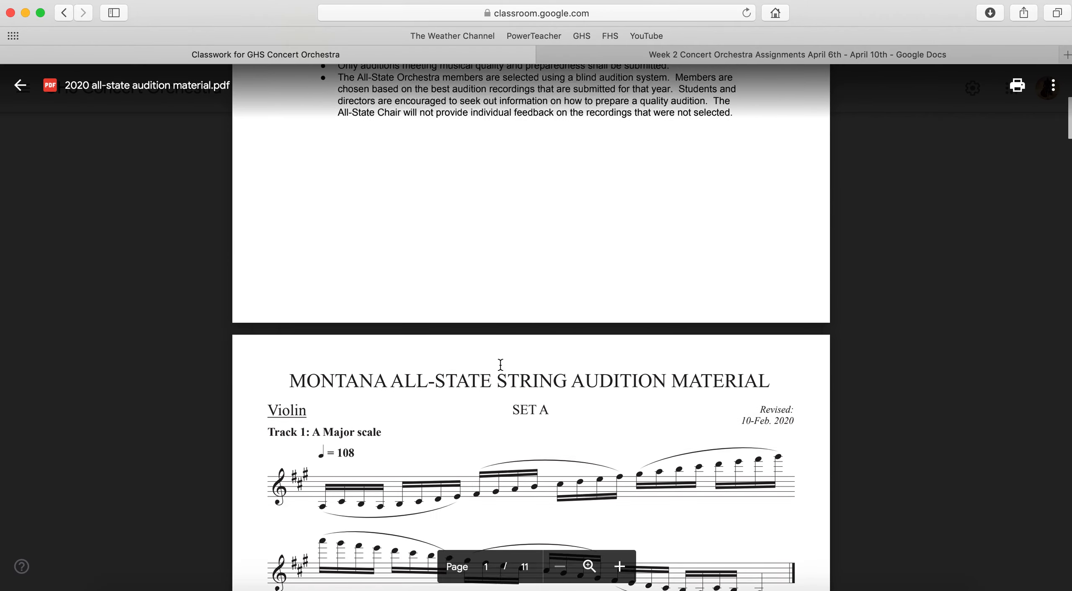
pyautogui.scroll(-5, 501, 367)
pyautogui.scroll(-2, 500, 366)
pyautogui.scroll(-3, 500, 365)
pyautogui.scroll(-1, 502, 363)
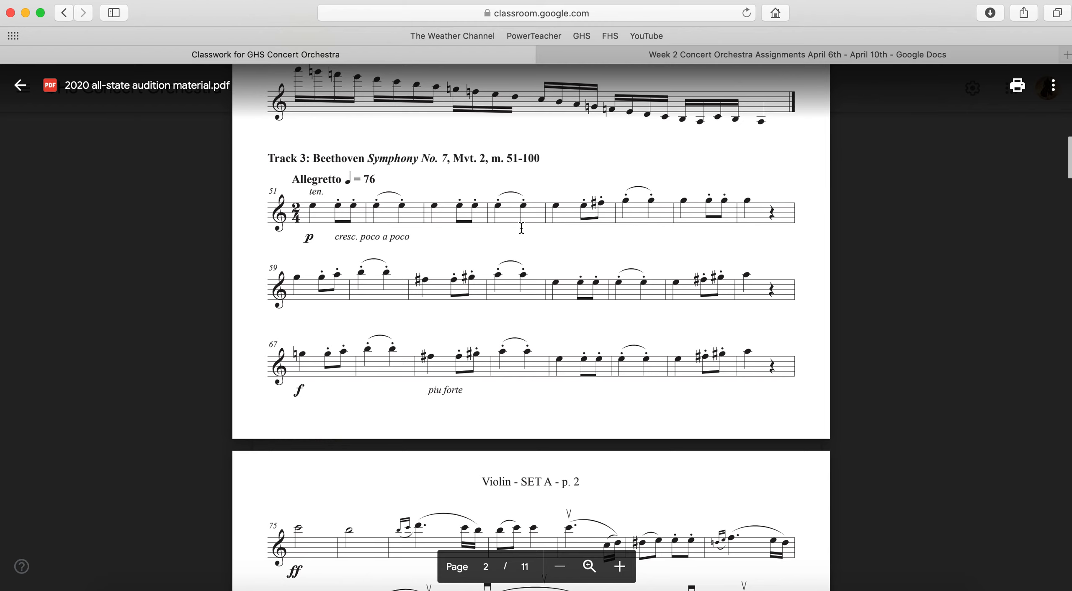
pyautogui.click(641, 55)
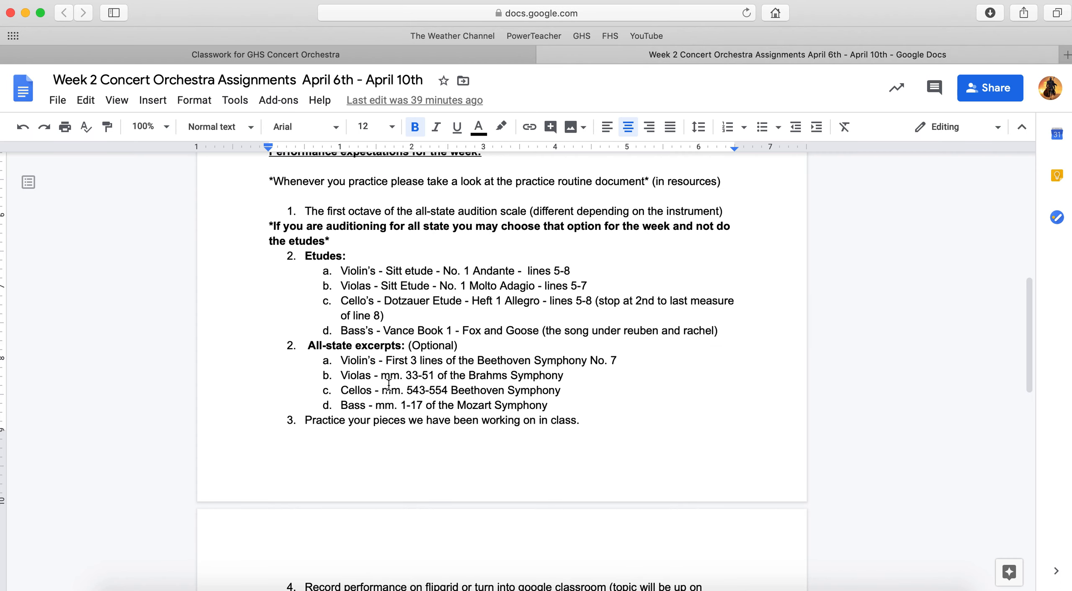
pyautogui.click(265, 55)
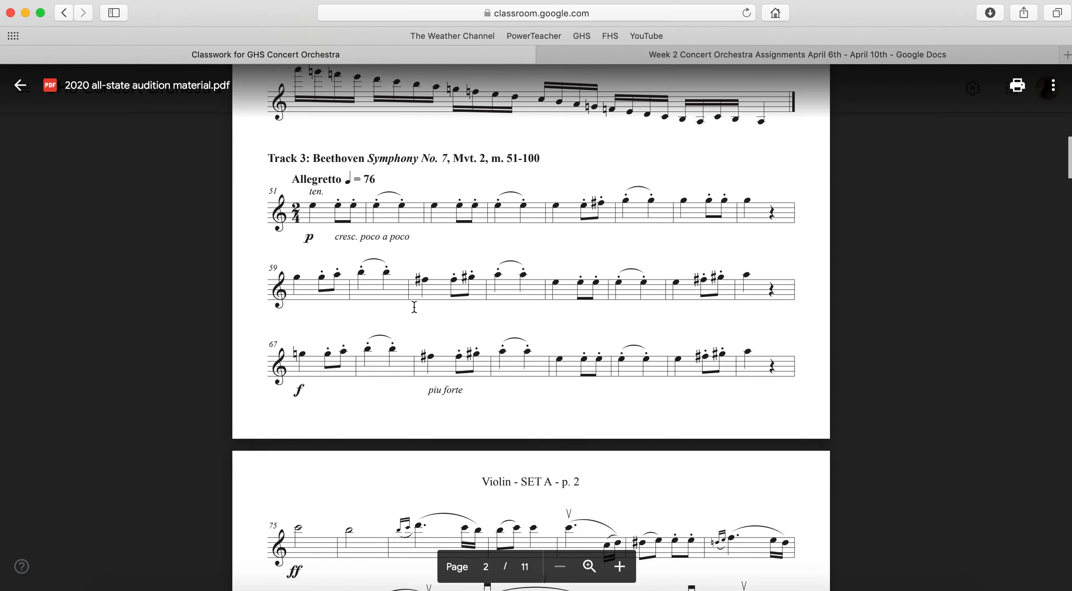
pyautogui.scroll(-5, 413, 308)
pyautogui.scroll(-5, 413, 309)
pyautogui.scroll(-5, 413, 309)
pyautogui.scroll(-5, 413, 308)
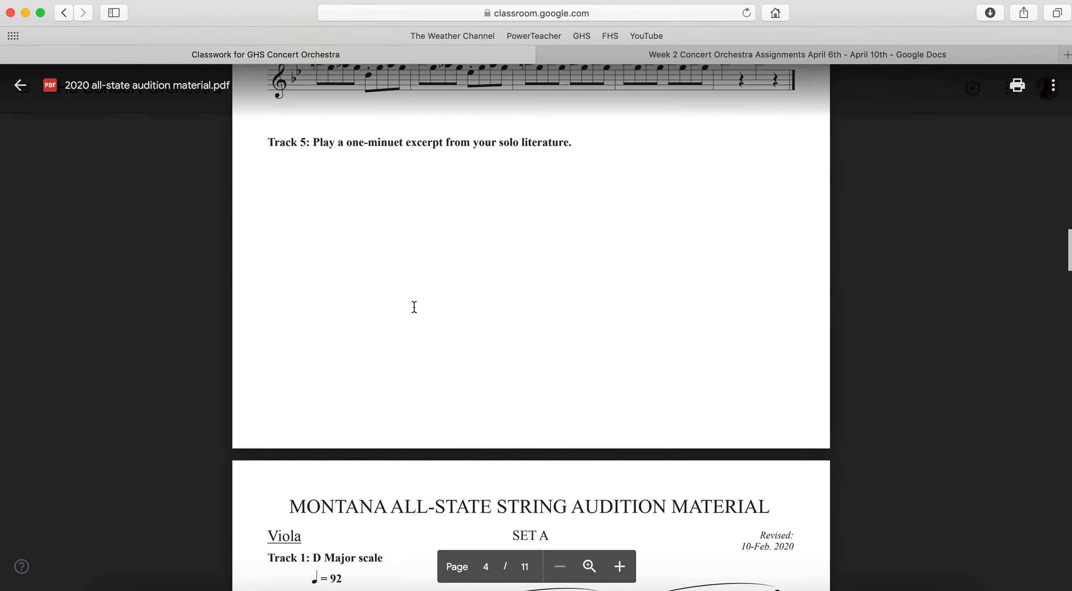
pyautogui.scroll(-5, 414, 308)
pyautogui.scroll(-5, 413, 309)
pyautogui.scroll(-3, 413, 309)
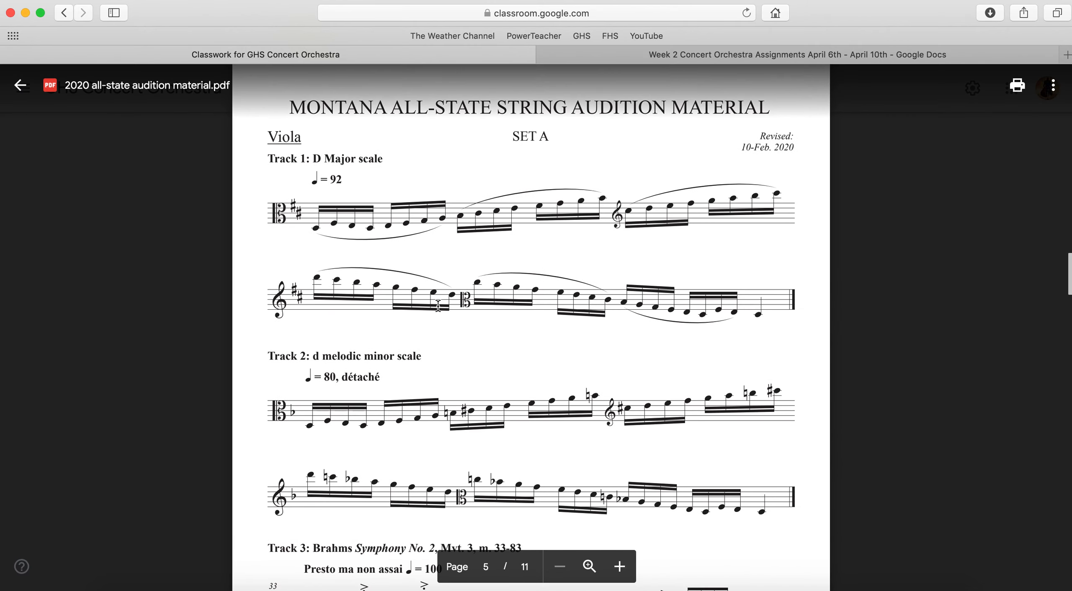
pyautogui.scroll(-10, 413, 309)
pyautogui.scroll(-5, 440, 306)
pyautogui.scroll(-5, 439, 306)
pyautogui.scroll(-5, 439, 305)
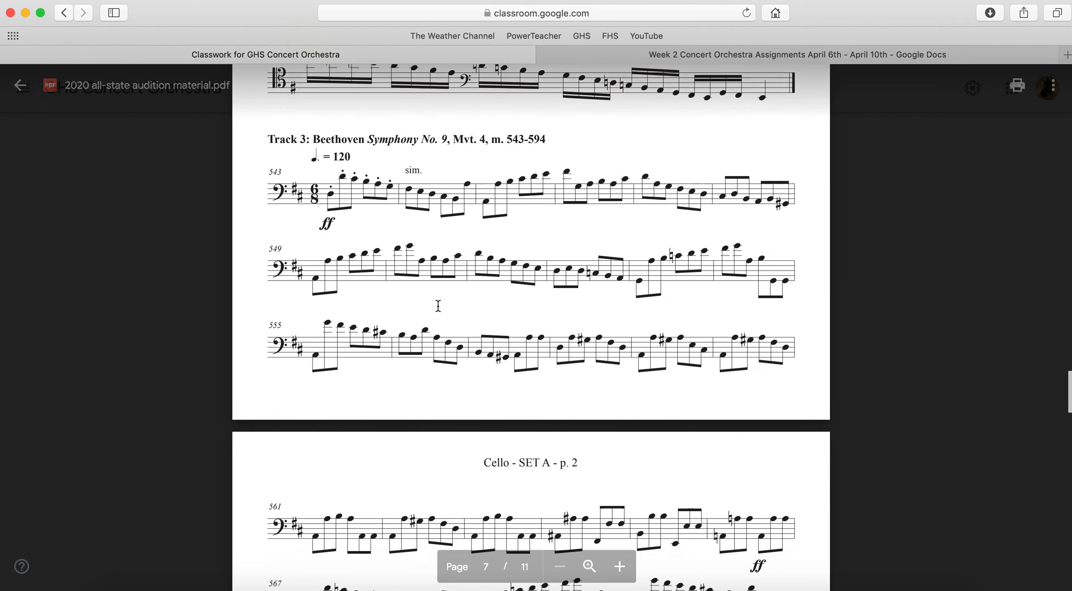
pyautogui.scroll(-5, 440, 306)
pyautogui.scroll(10, 437, 307)
pyautogui.scroll(-5, 454, 392)
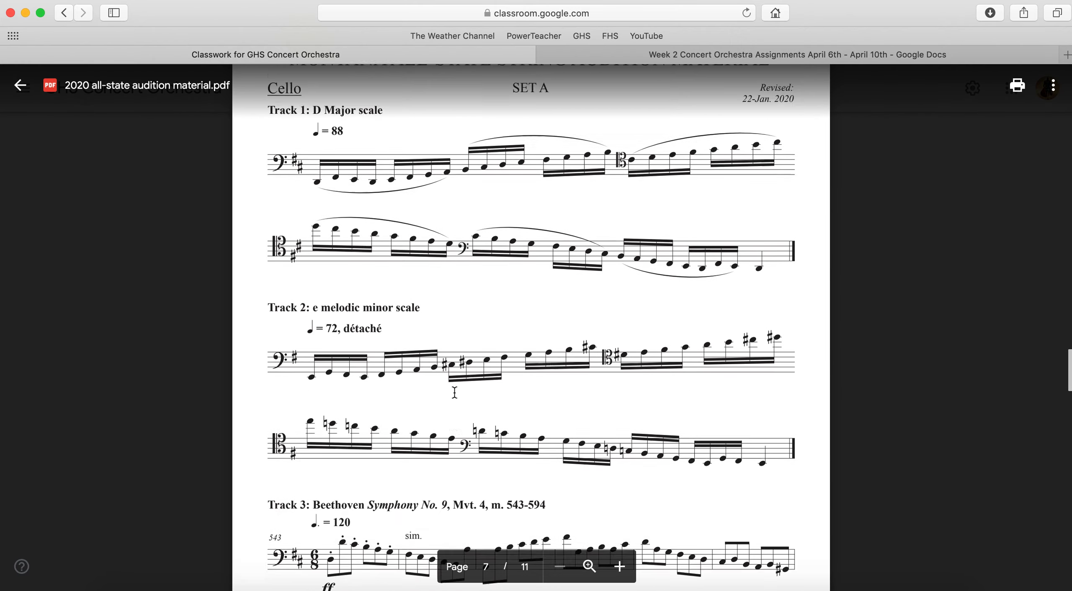
pyautogui.scroll(-8, 453, 392)
pyautogui.scroll(-8, 454, 393)
pyautogui.scroll(-8, 453, 392)
pyautogui.scroll(-5, 453, 392)
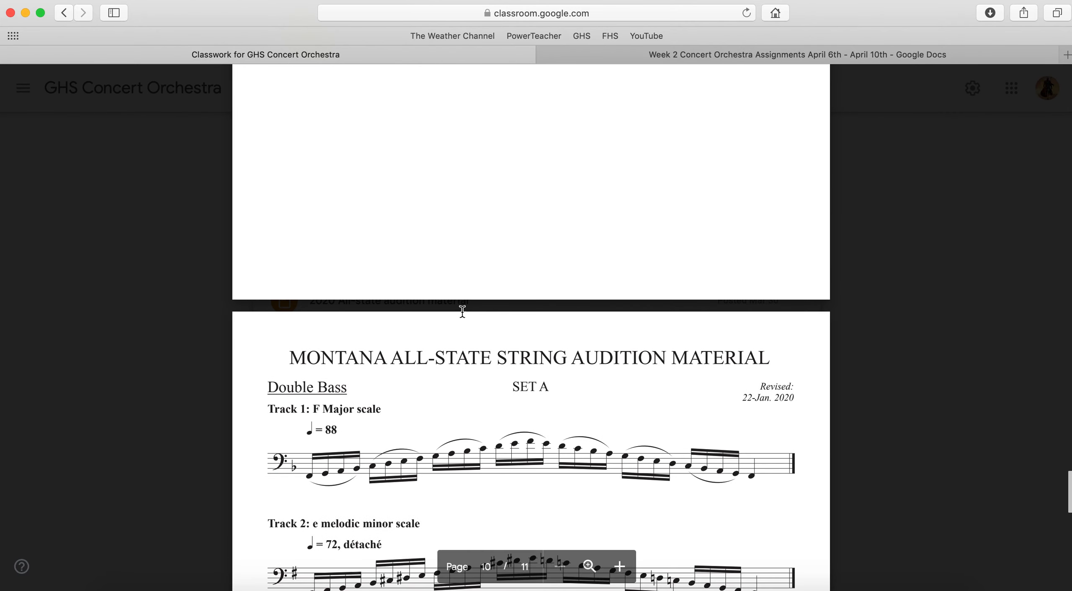
pyautogui.scroll(-3, 453, 393)
# Review the performance expectations through item 4 in the Week 2 doc, then return to the audition PDF
pyautogui.click(671, 53)
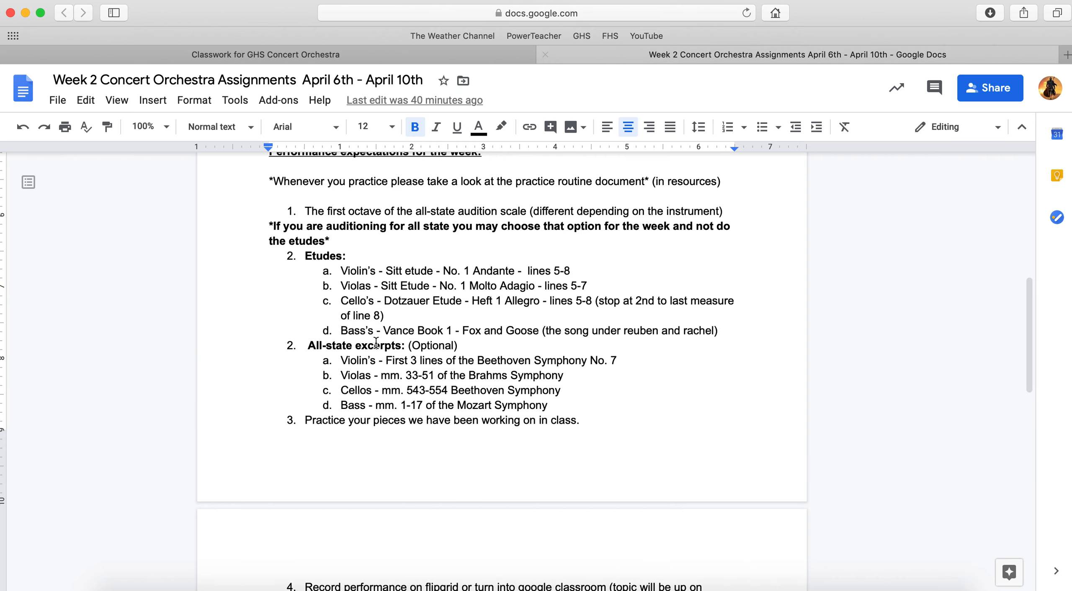
pyautogui.scroll(-2, 374, 466)
pyautogui.scroll(-2, 374, 465)
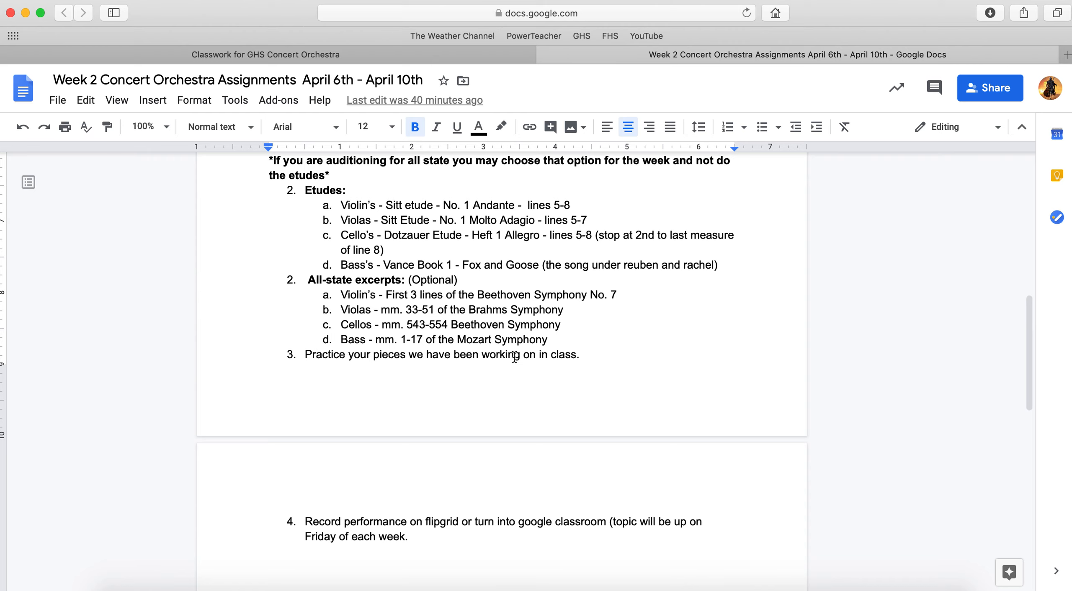
pyautogui.scroll(-3, 425, 416)
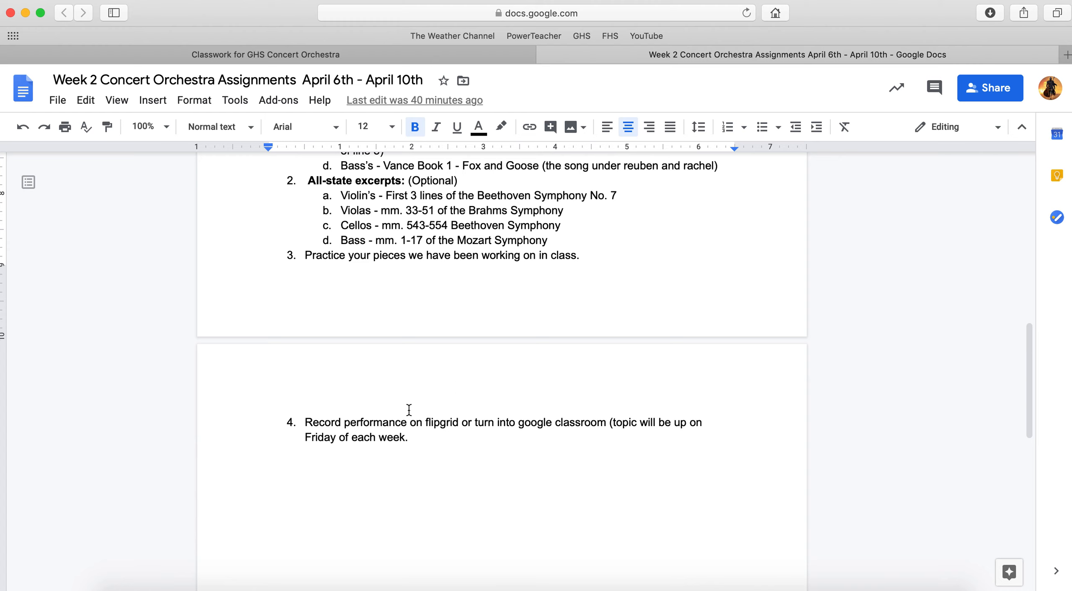
pyautogui.scroll(-3, 411, 443)
pyautogui.scroll(4, 338, 323)
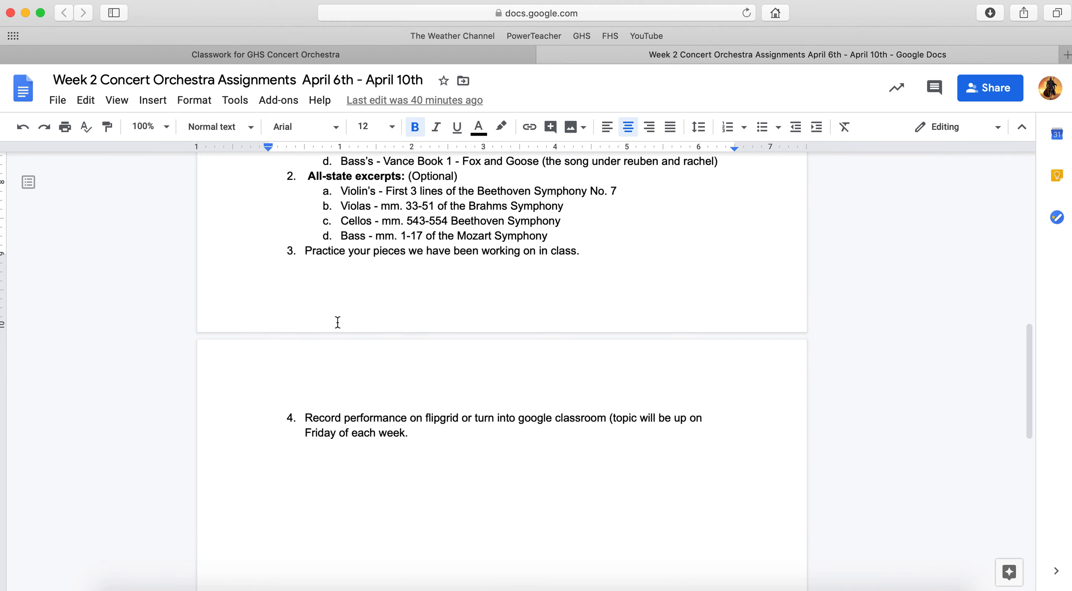
pyautogui.scroll(3, 338, 323)
pyautogui.scroll(-3, 338, 322)
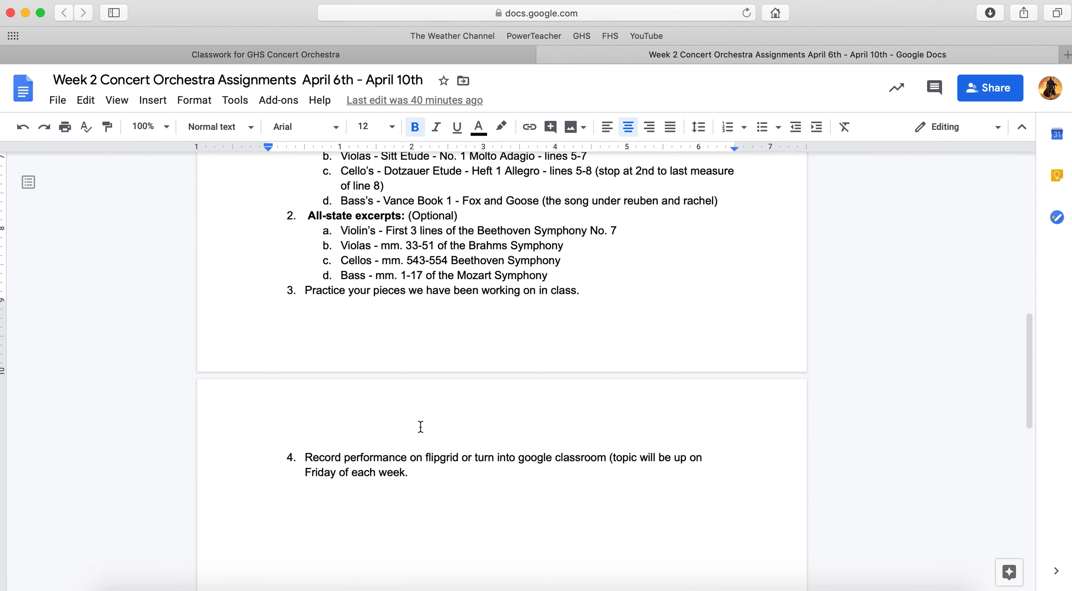
pyautogui.scroll(5, 420, 427)
pyautogui.scroll(1, 376, 335)
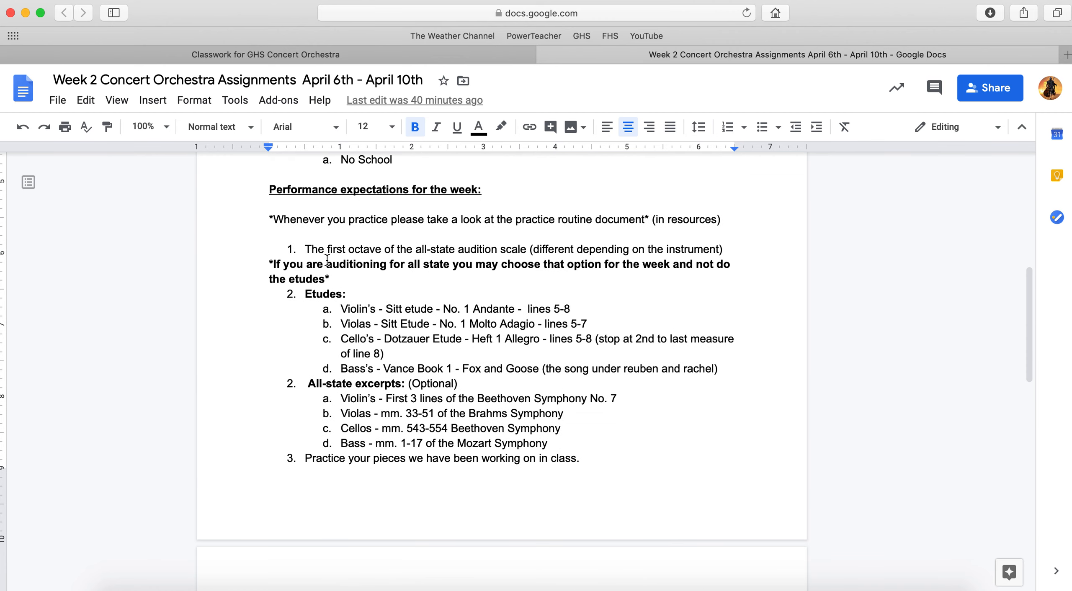
pyautogui.click(276, 54)
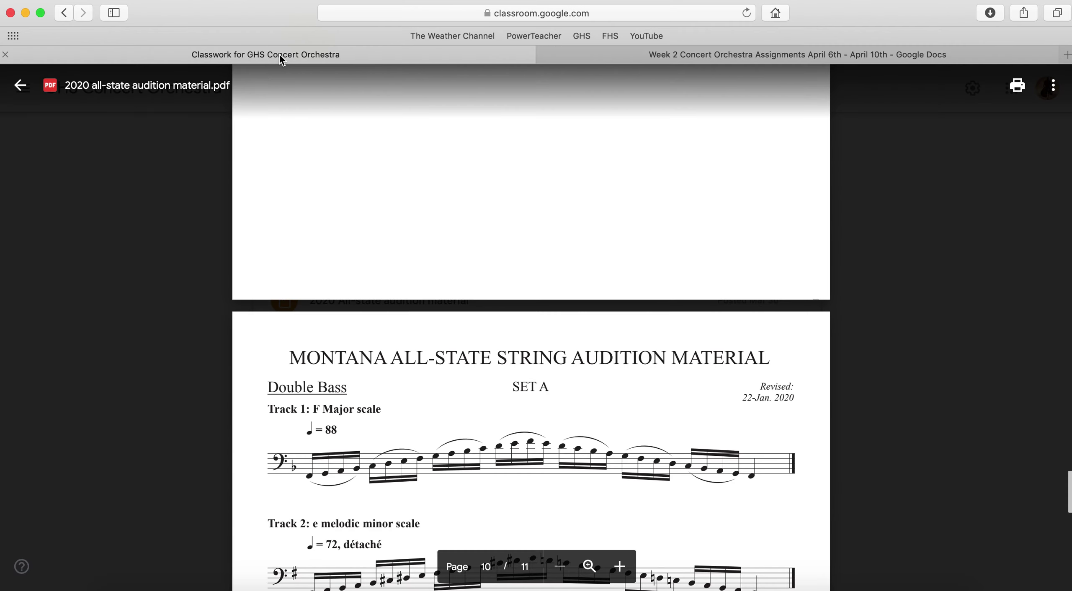
# Close the audition PDF and return to the Classwork page at Remote Week 2
pyautogui.click(21, 85)
pyautogui.scroll(5, 196, 238)
pyautogui.scroll(4, 198, 244)
pyautogui.scroll(4, 198, 244)
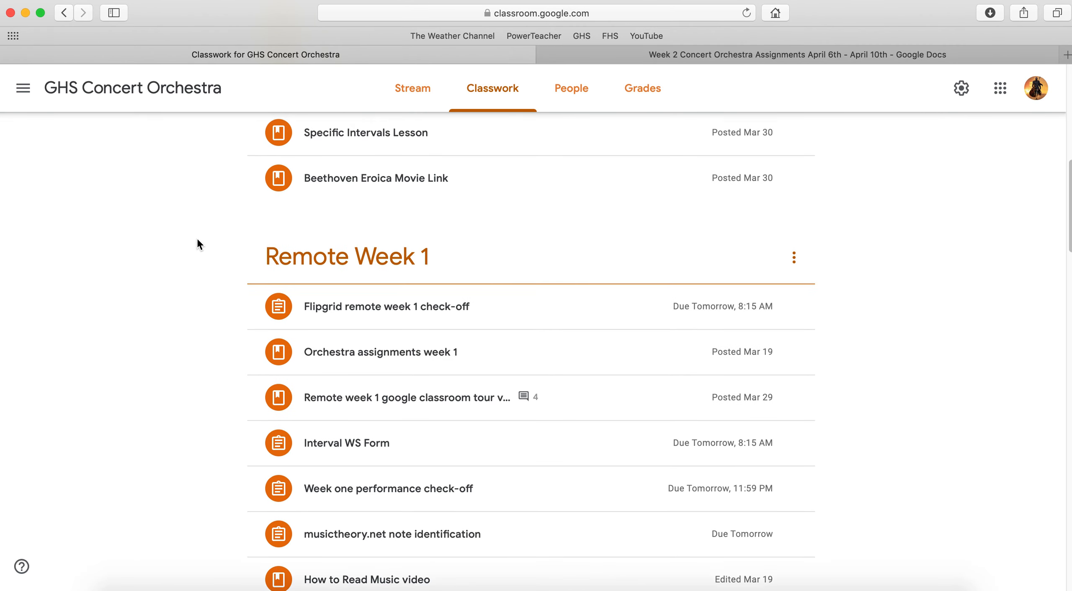
pyautogui.scroll(4, 198, 244)
pyautogui.scroll(2, 198, 244)
pyautogui.scroll(-1, 196, 237)
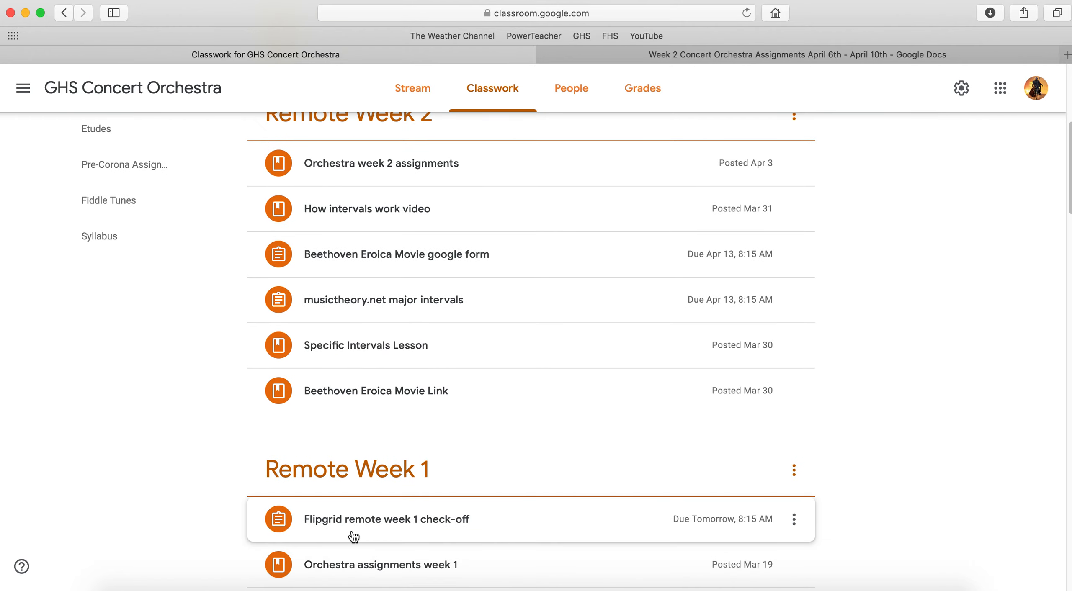
pyautogui.scroll(3, 420, 335)
pyautogui.scroll(1, 448, 288)
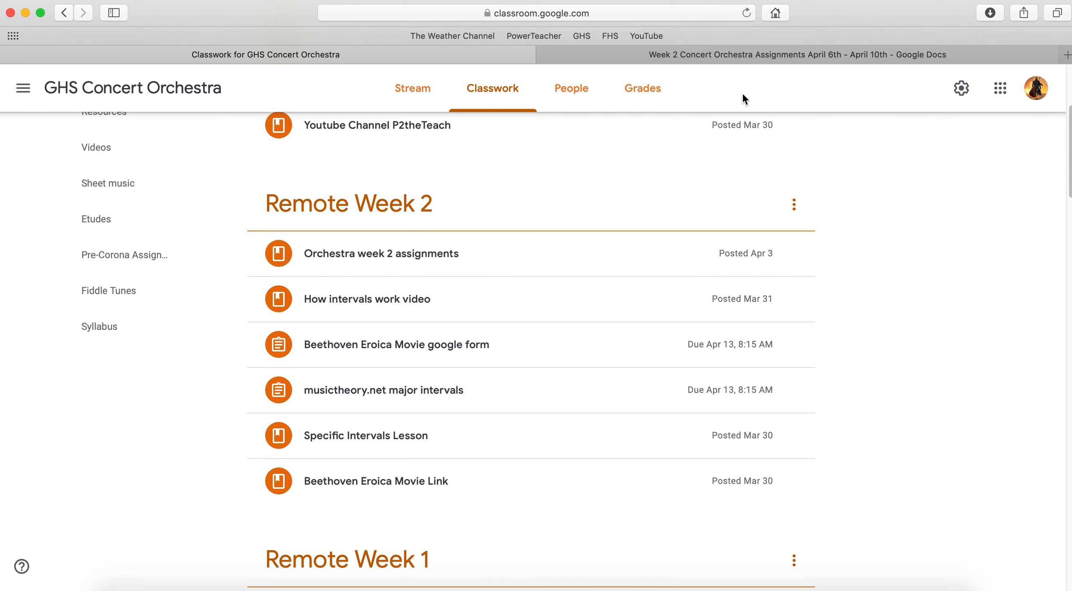
# Return to the Week 2 assignments doc and bring item 4's recording instructions into view
pyautogui.click(695, 54)
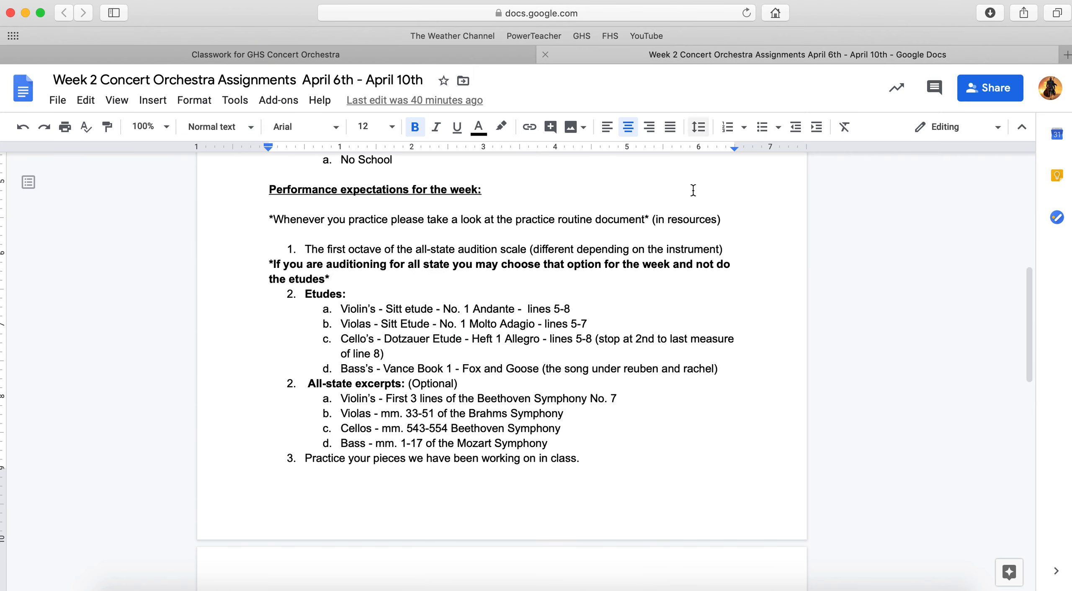
pyautogui.scroll(-5, 689, 251)
pyautogui.scroll(-5, 643, 354)
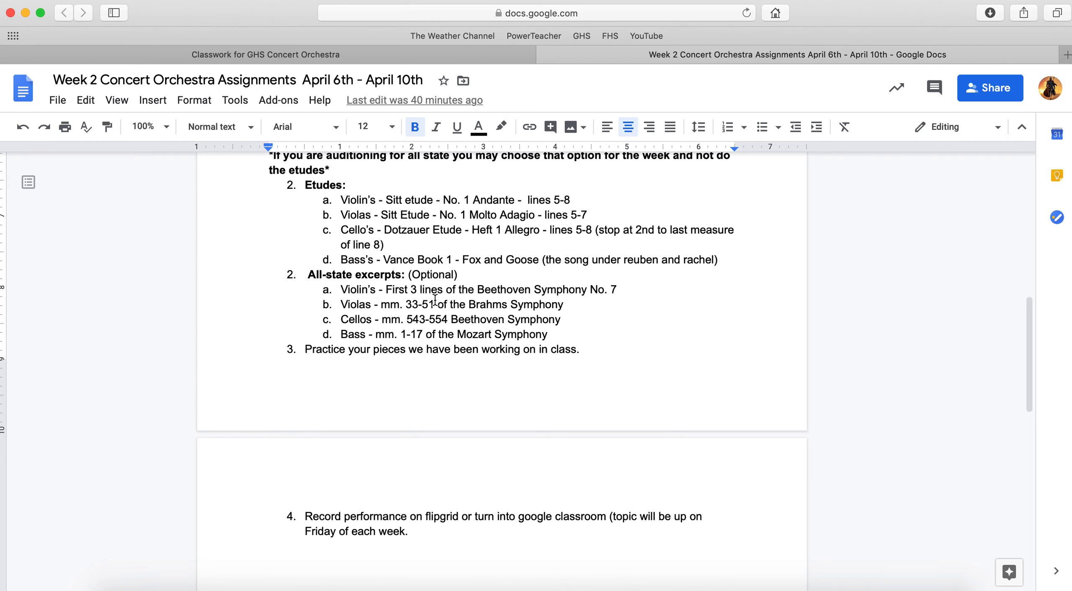
pyautogui.scroll(3, 462, 335)
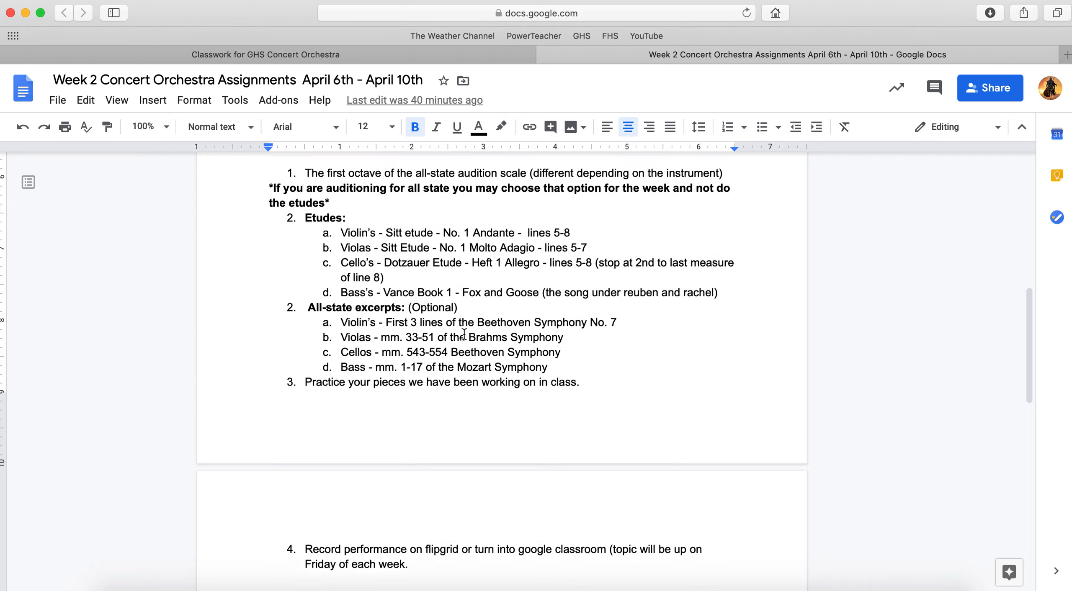
pyautogui.scroll(-5, 463, 335)
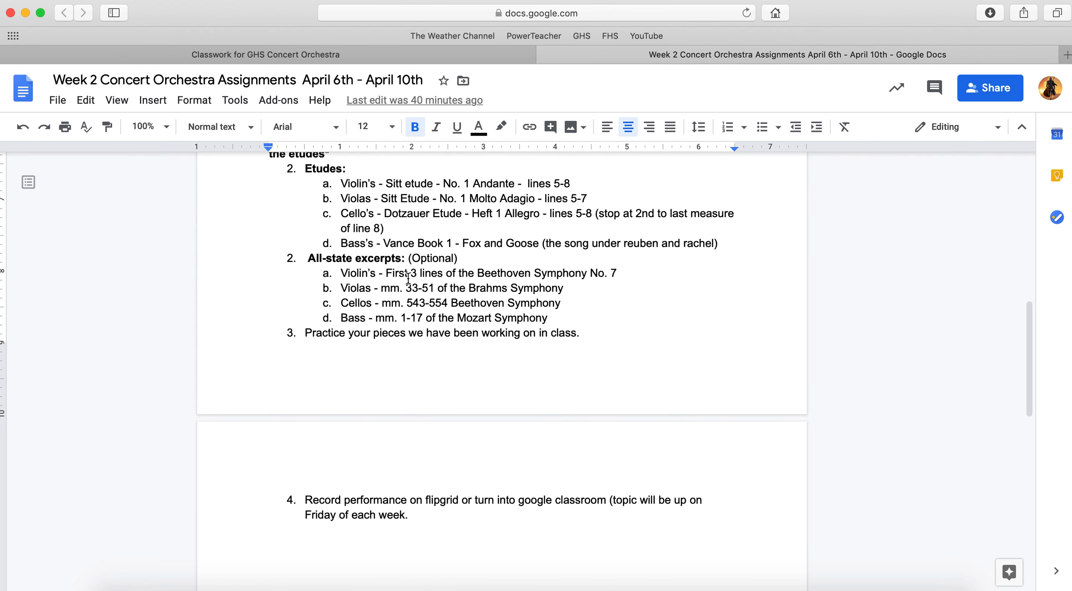
pyautogui.scroll(4, 406, 278)
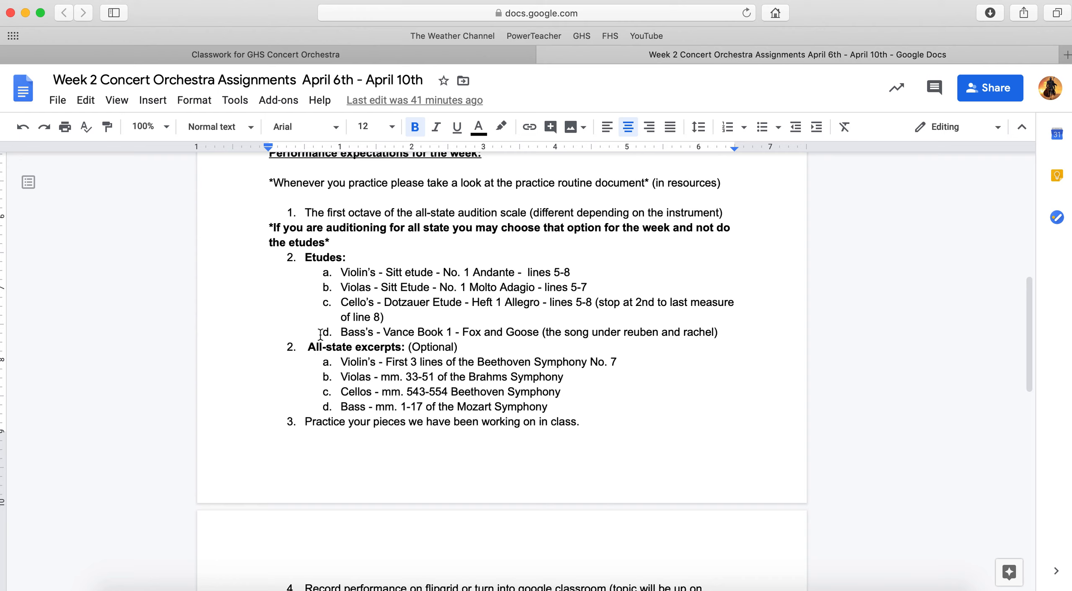
pyautogui.scroll(-5, 444, 419)
pyautogui.scroll(-5, 445, 419)
pyautogui.scroll(-1, 445, 419)
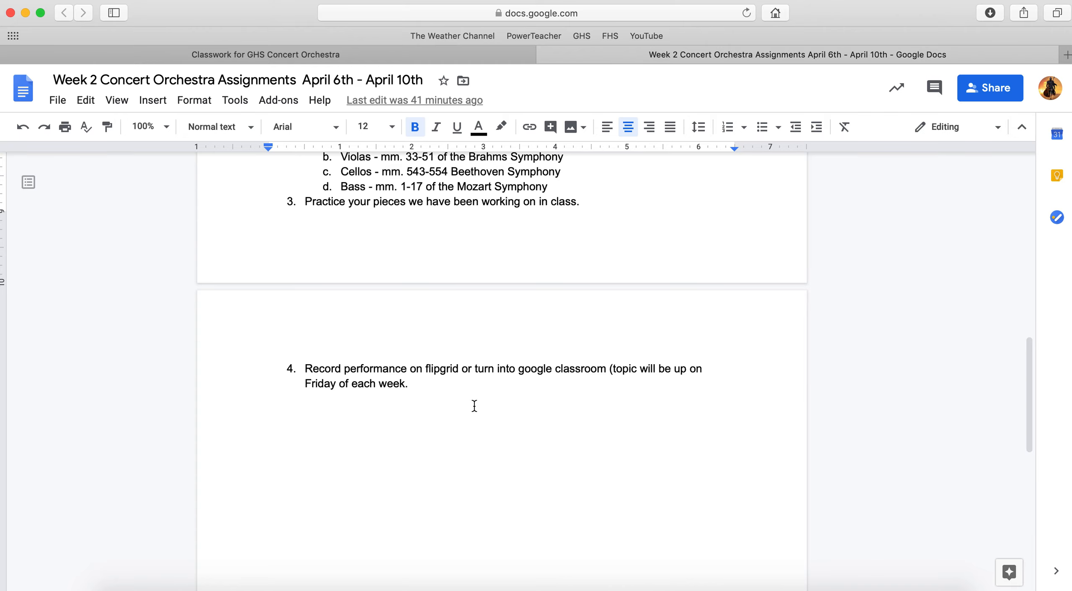
pyautogui.scroll(10, 464, 441)
pyautogui.scroll(5, 463, 441)
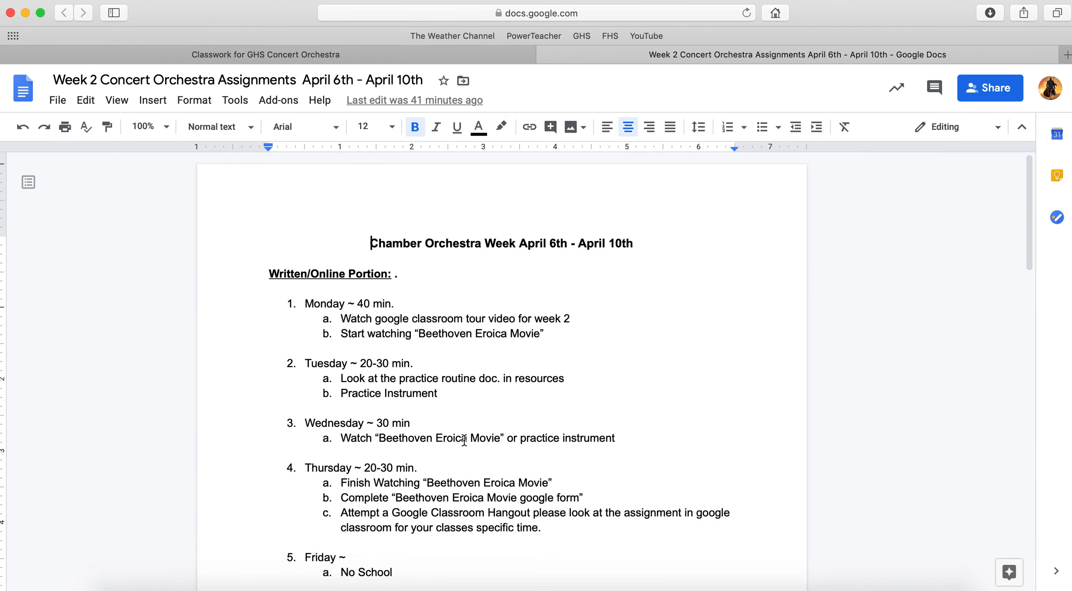
pyautogui.scroll(1, 463, 440)
pyautogui.scroll(-1, 464, 441)
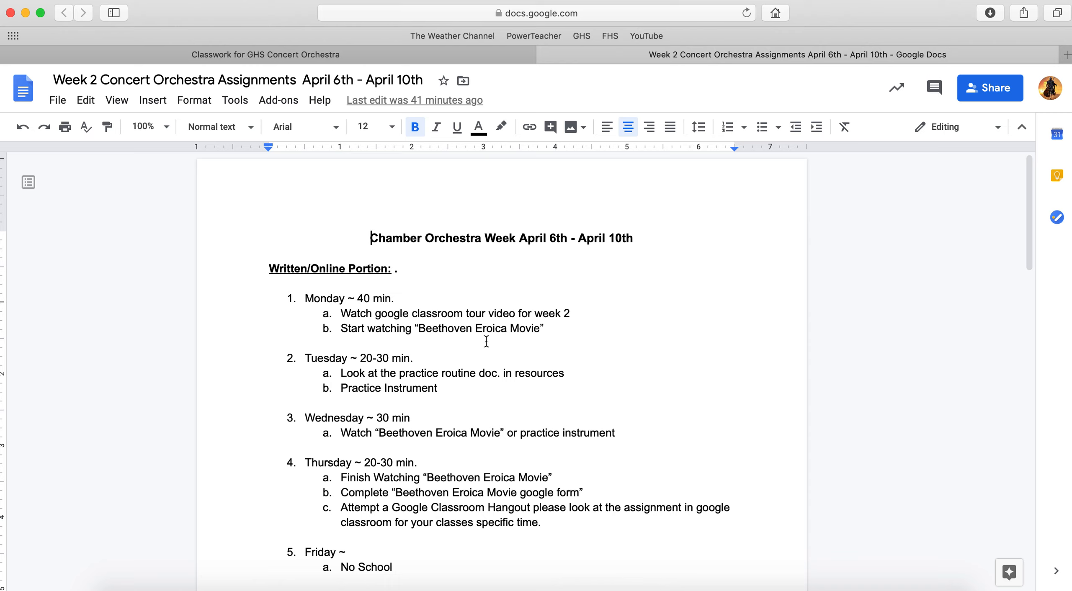
pyautogui.scroll(-1, 512, 350)
pyautogui.scroll(-1, 511, 350)
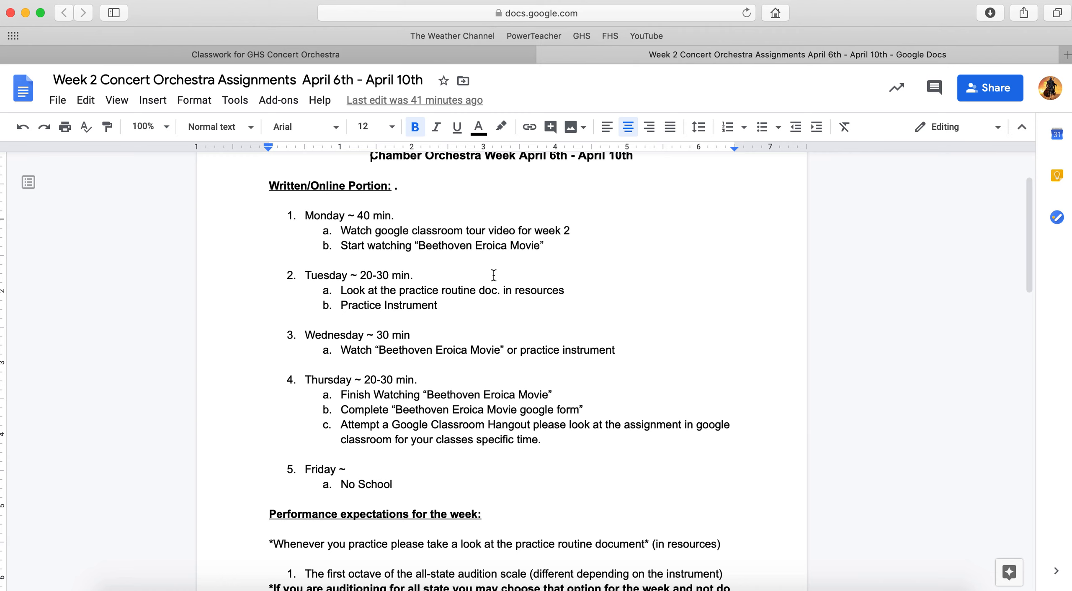
pyautogui.scroll(3, 494, 276)
pyautogui.scroll(-5, 493, 276)
pyautogui.scroll(-8, 493, 276)
pyautogui.scroll(15, 493, 276)
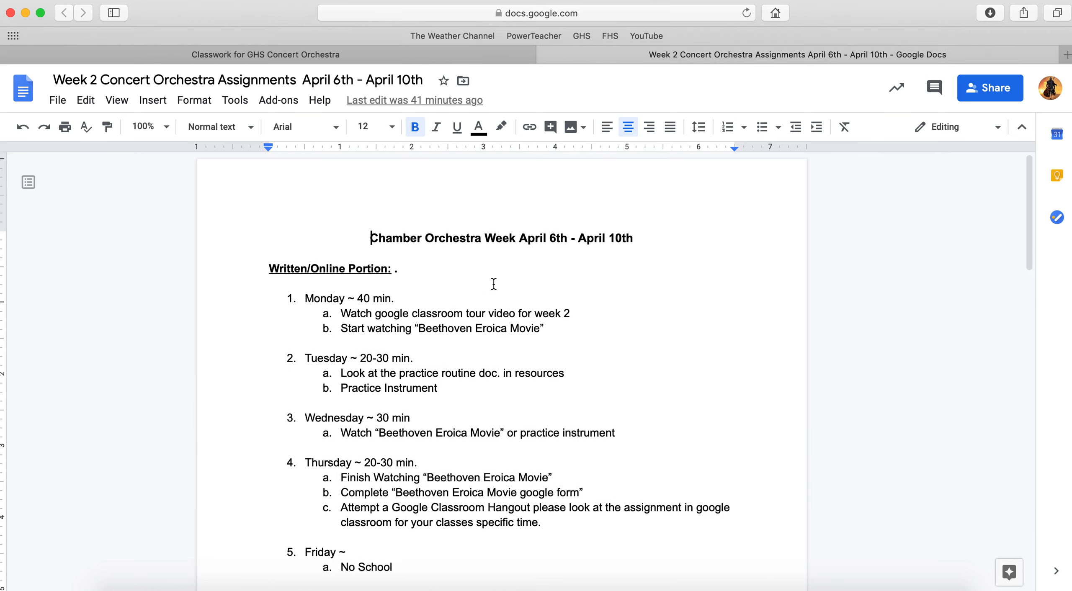